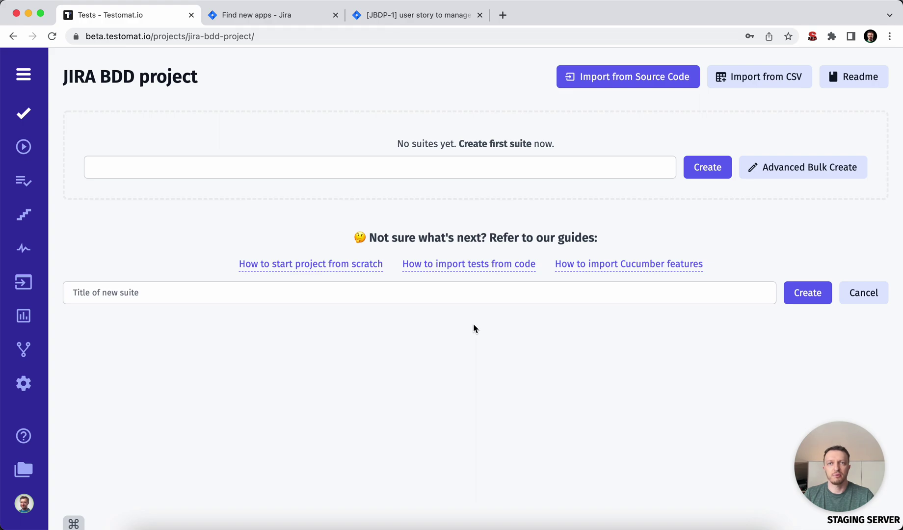
# Step: Switch to Jira and open the Testomatio app's page in the marketplace search results
pyautogui.click(294, 16)
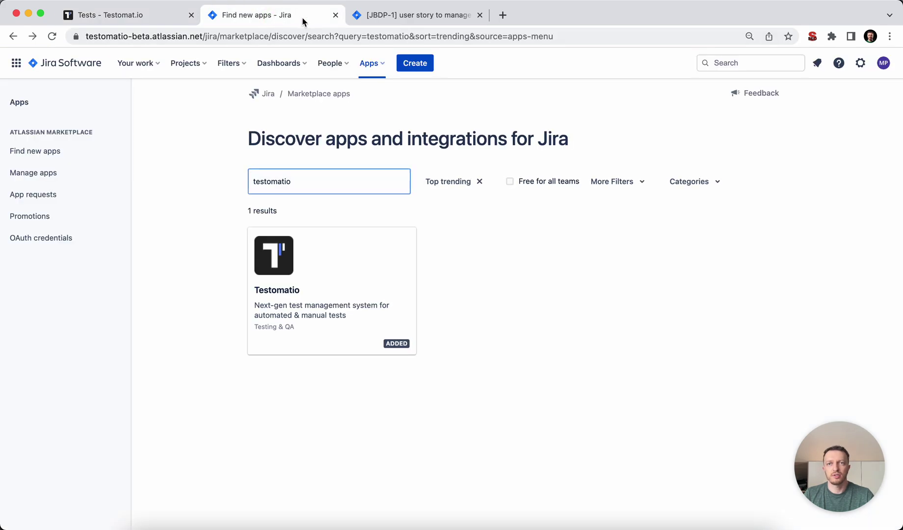
pyautogui.click(368, 63)
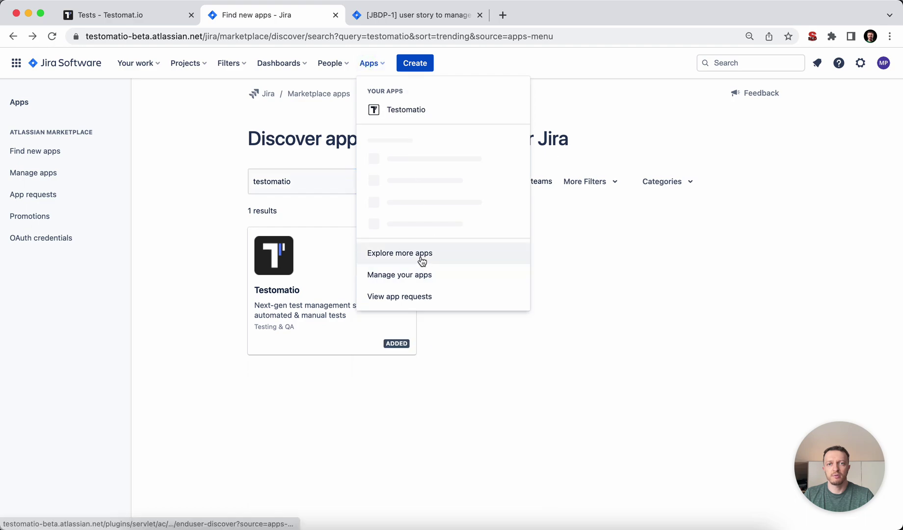
pyautogui.click(511, 427)
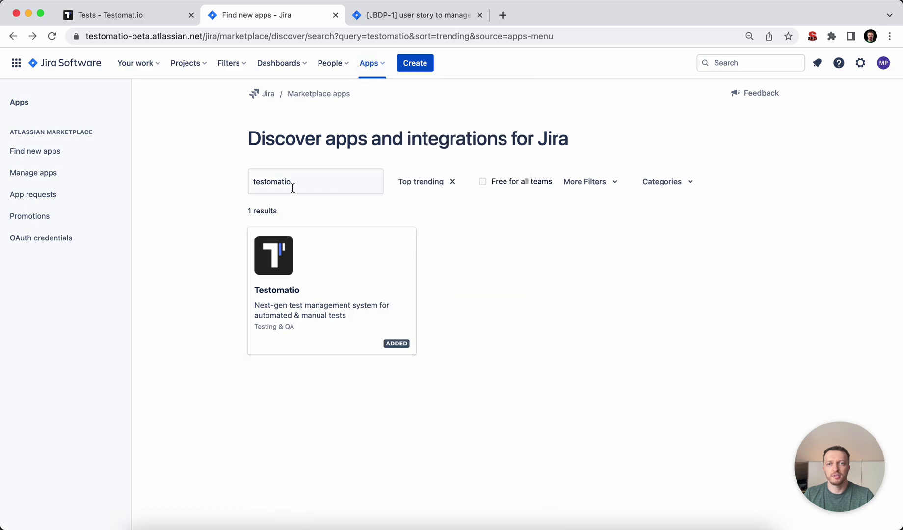
pyautogui.click(323, 273)
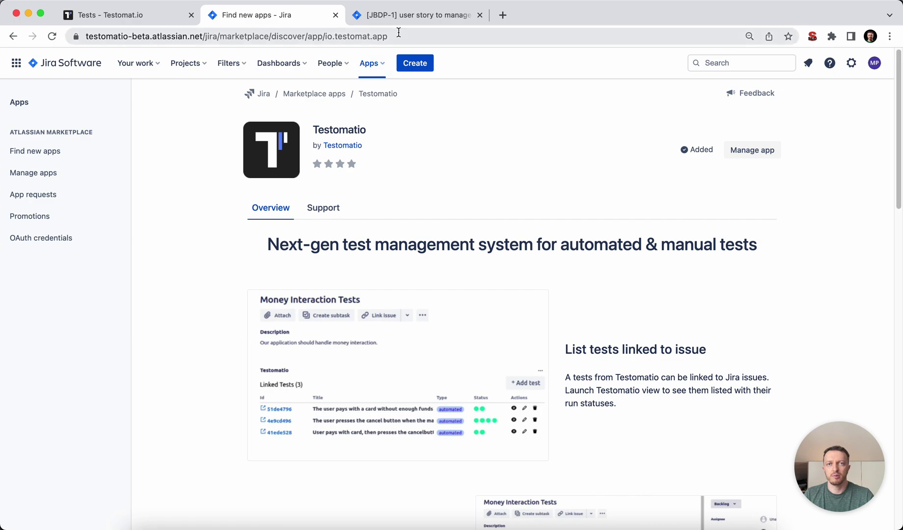
# Step: Open the Jira user story about managing todo tasks and view its additional actions and Testomatio section
pyautogui.click(403, 17)
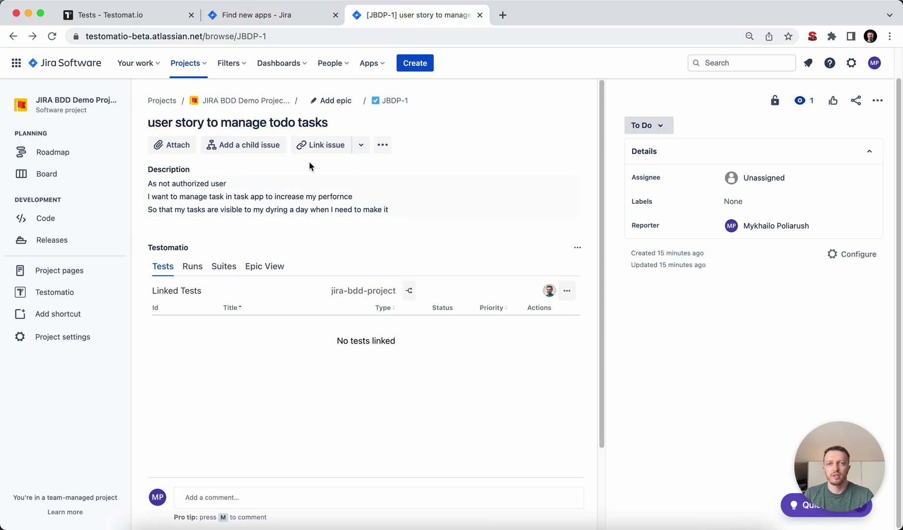
pyautogui.click(382, 145)
pyautogui.click(390, 170)
pyautogui.scroll(3, 395, 173)
# Step: Switch to Testomat.io and review the new Jira project form and the existing JBDP connection in the Jira integration settings
pyautogui.click(117, 20)
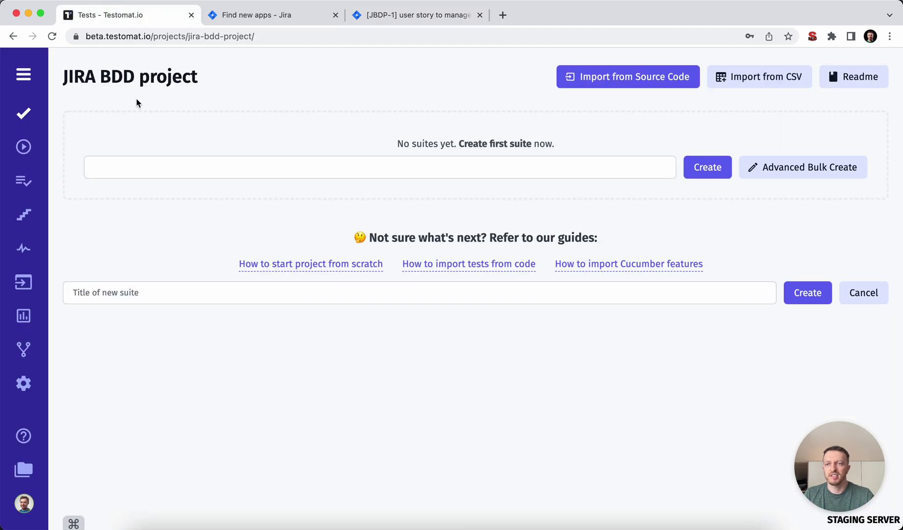
pyautogui.click(23, 385)
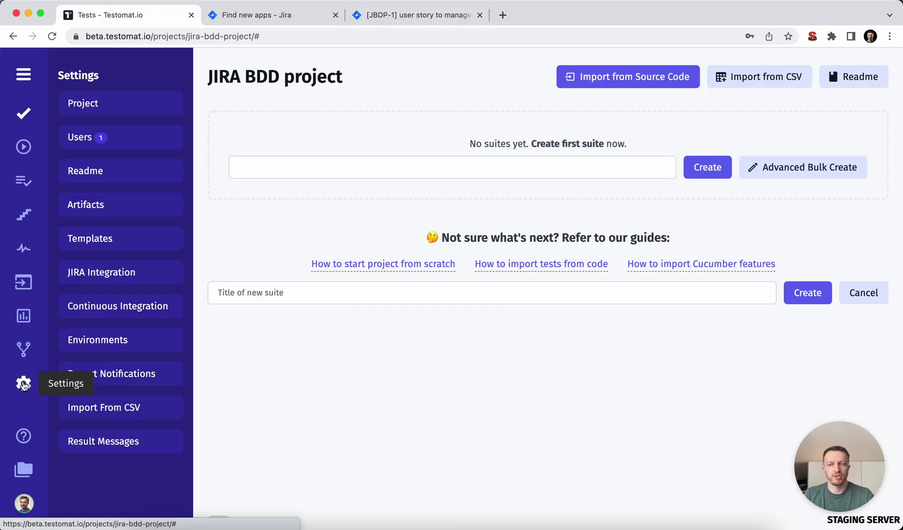
pyautogui.click(101, 275)
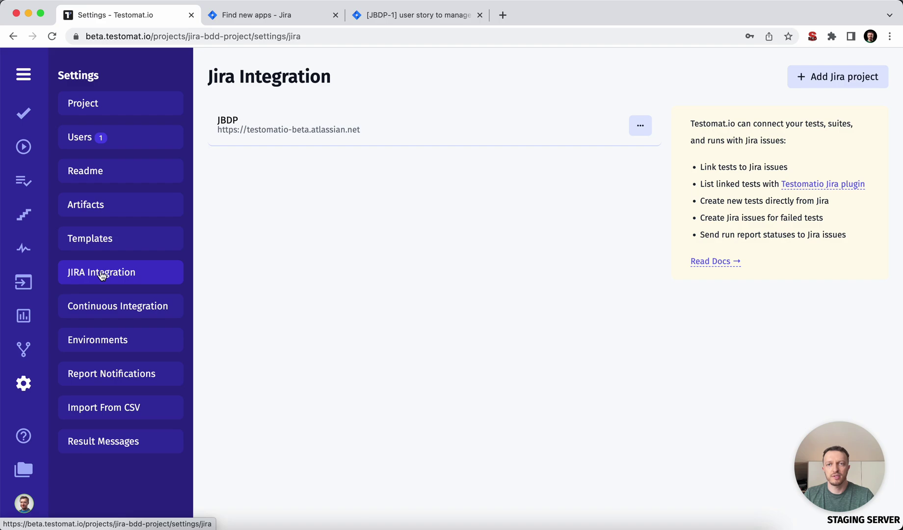
pyautogui.click(840, 76)
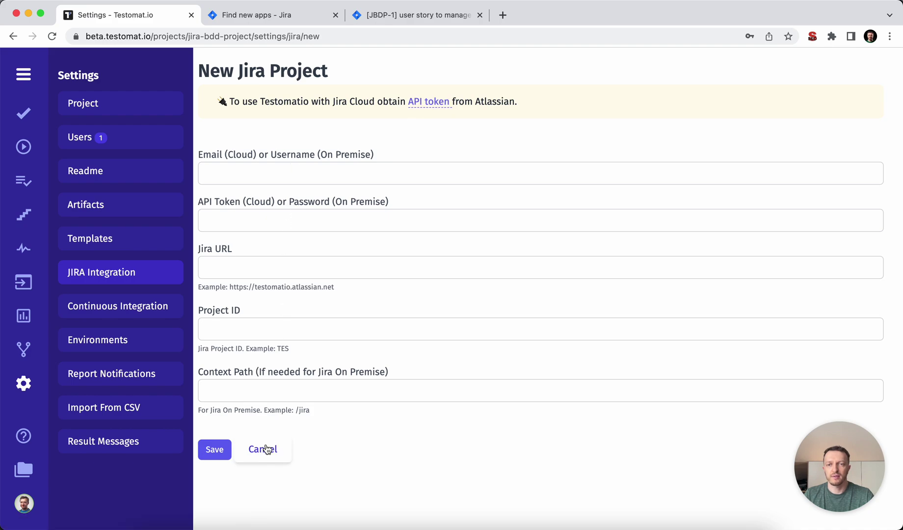
pyautogui.click(121, 272)
pyautogui.click(279, 124)
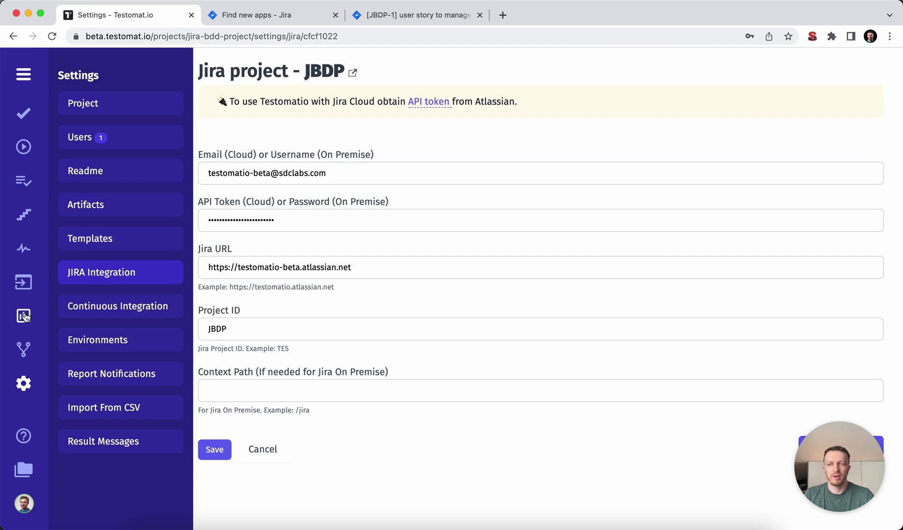
# Step: Return to the project's tests, close the Jira marketplace page, and review user story JBDP-1
pyautogui.click(25, 113)
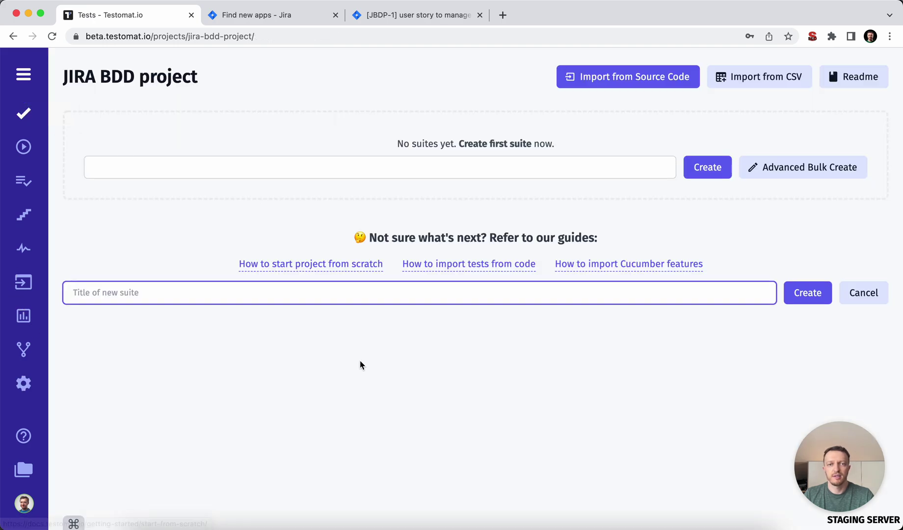
pyautogui.click(335, 15)
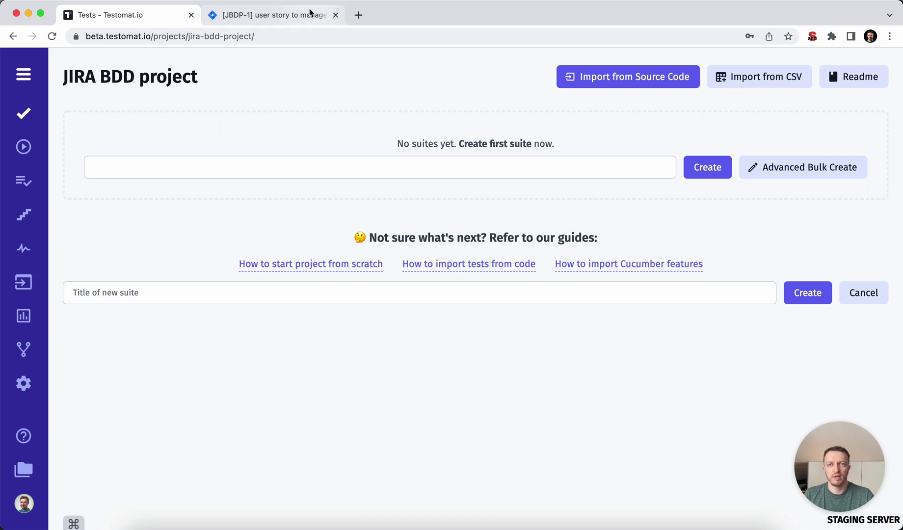
pyautogui.click(292, 16)
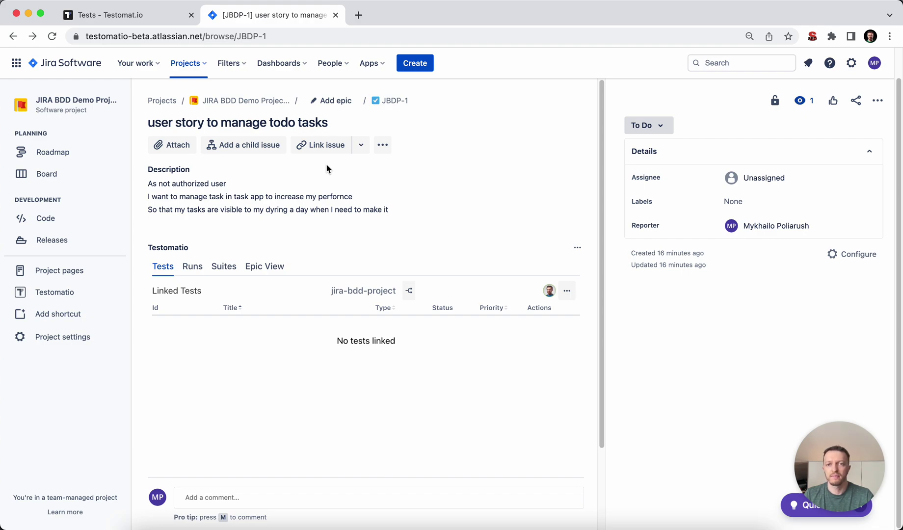
pyautogui.click(138, 17)
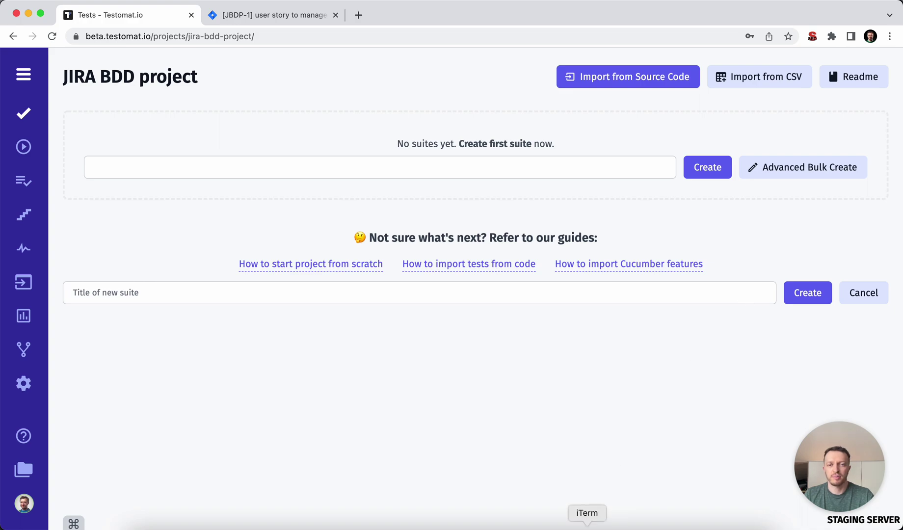
# Step: Switch to iTerm and list the files of the codeceptjs-cucumber project folder
pyautogui.click(587, 525)
pyautogui.write('ll')
pyautogui.press('Return')
pyautogui.click(622, 488)
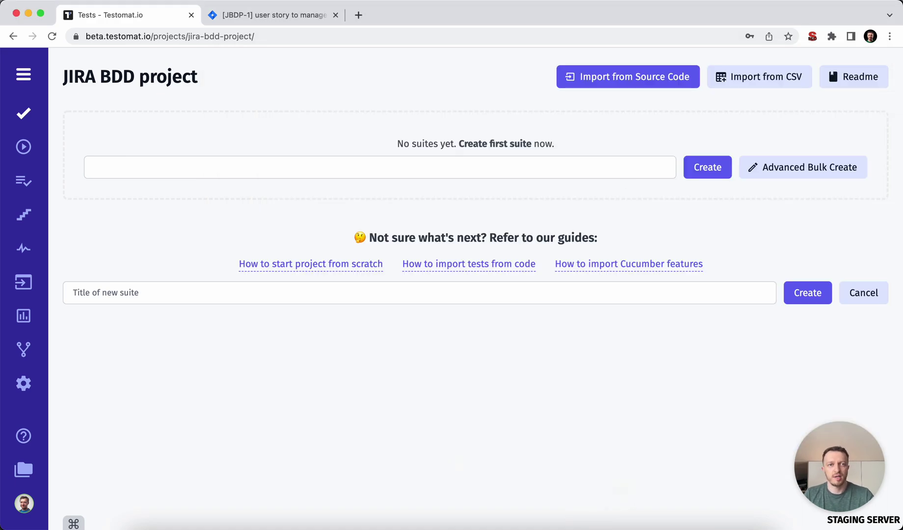
# Step: Copy the CodeceptJS Gherkin import command with its API key from the source code import page and run it in iTerm
pyautogui.click(635, 74)
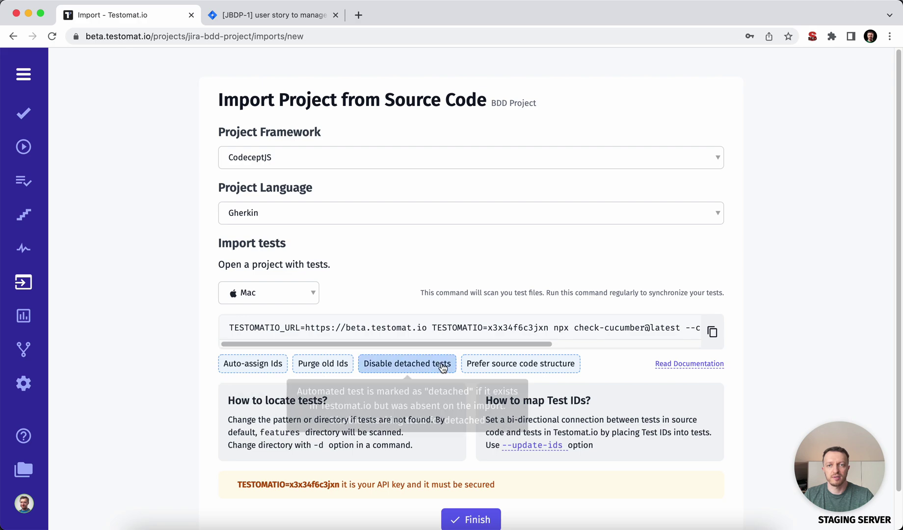
pyautogui.click(712, 332)
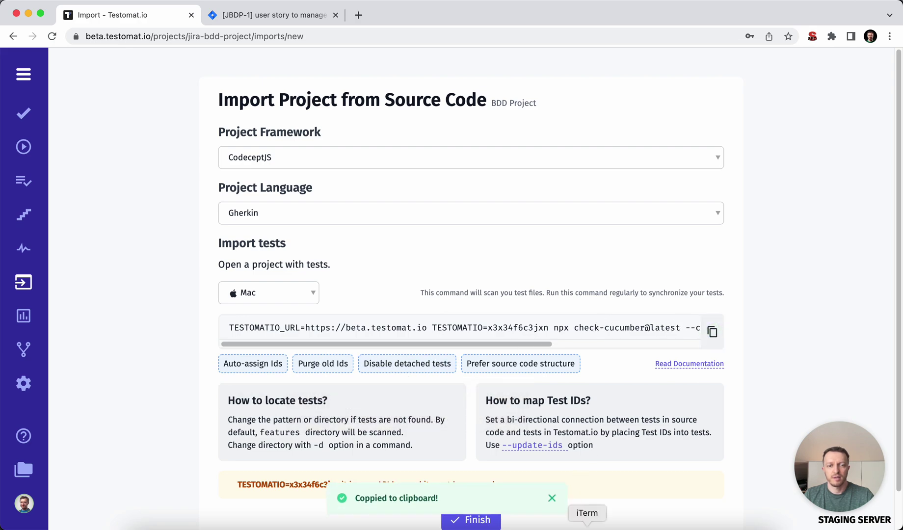
pyautogui.click(587, 528)
pyautogui.press('super+v')
pyautogui.press('Return')
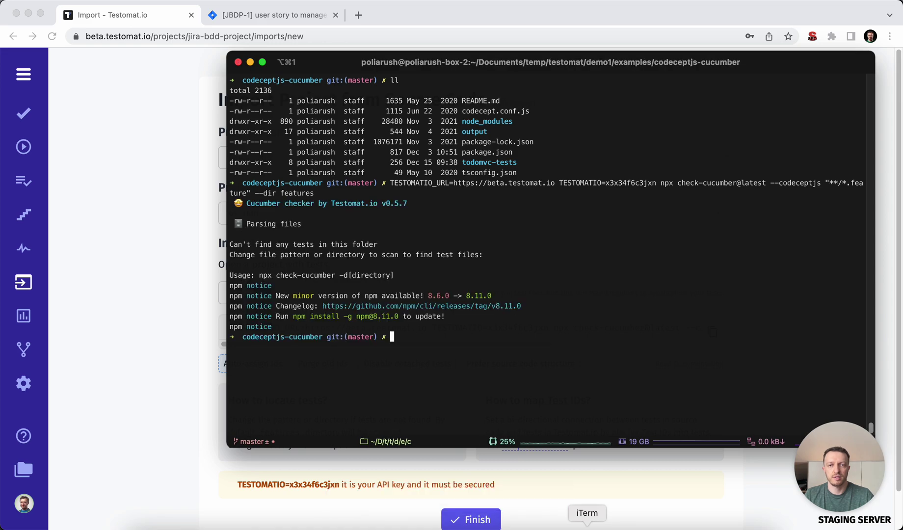
# Step: Rerun the import command without the "--dir features" option and finish the import in Testomat.io
pyautogui.press('Up')
pyautogui.hotkey('alt', 'BackSpace')
pyautogui.hotkey('alt', 'BackSpace')
pyautogui.hotkey('alt', 'BackSpace')
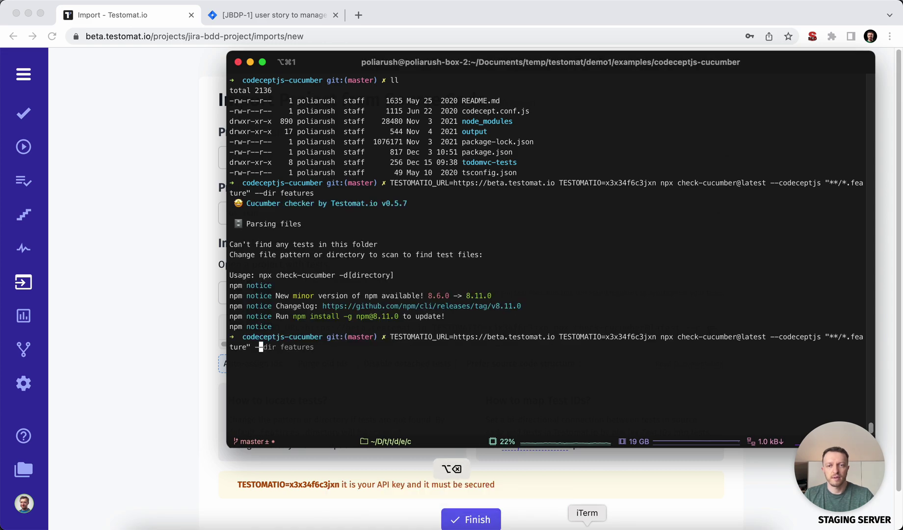
pyautogui.press('Return')
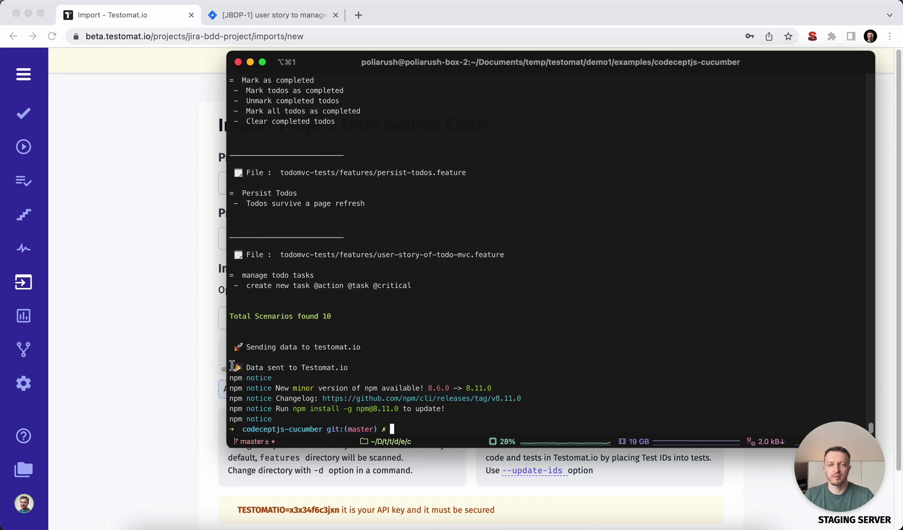
pyautogui.press('super+Tab')
pyautogui.click(468, 477)
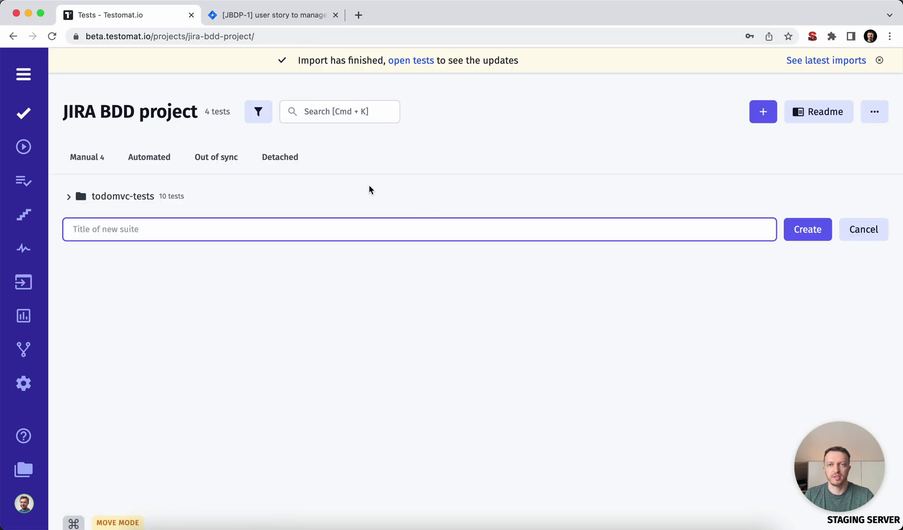
# Step: Examine the imported todomvc-tests features, filter the tests by manual and automated, and clear the filter
pyautogui.click(68, 196)
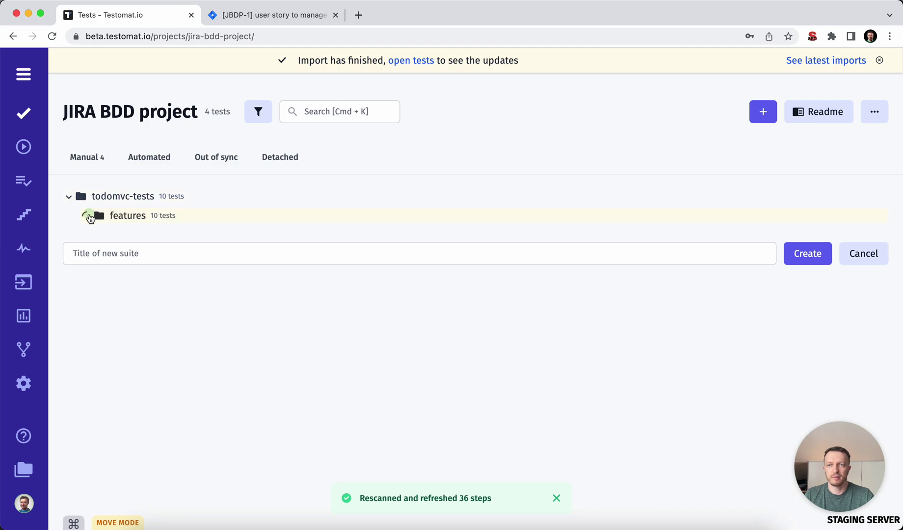
pyautogui.click(87, 216)
pyautogui.click(103, 234)
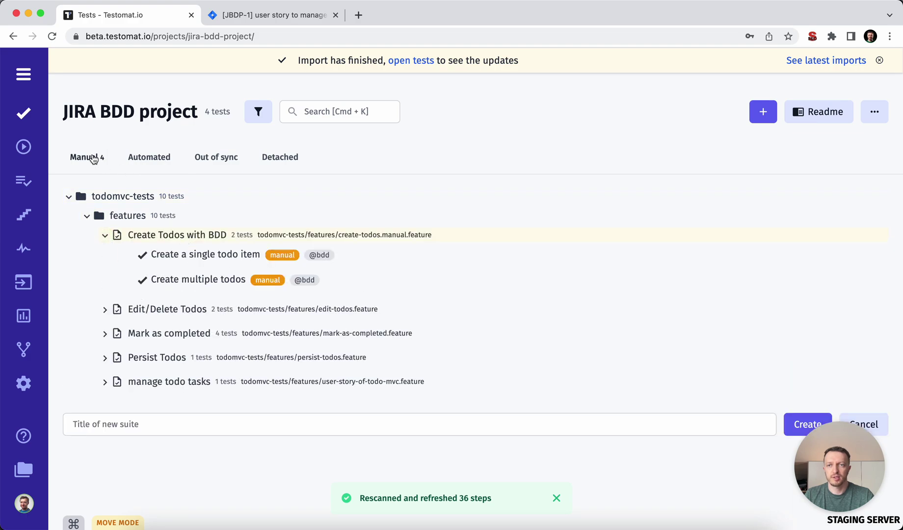
pyautogui.click(91, 157)
pyautogui.click(165, 159)
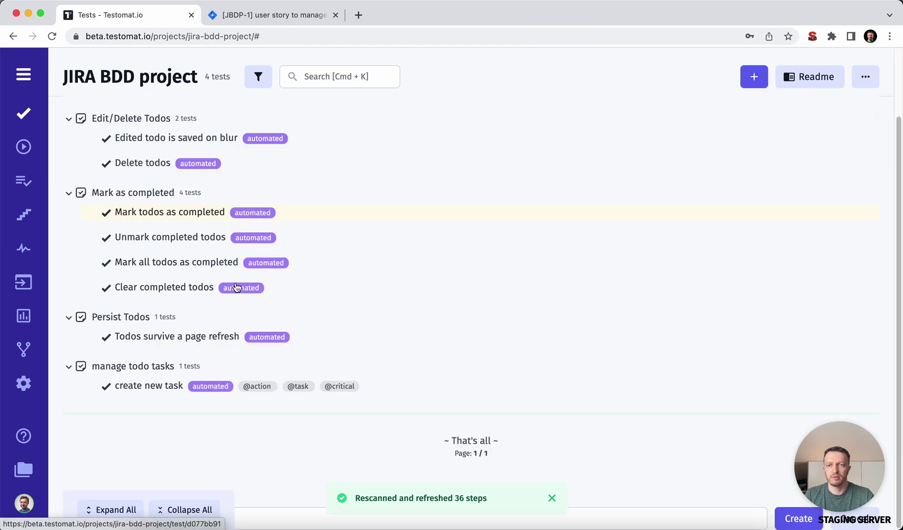
pyautogui.click(844, 162)
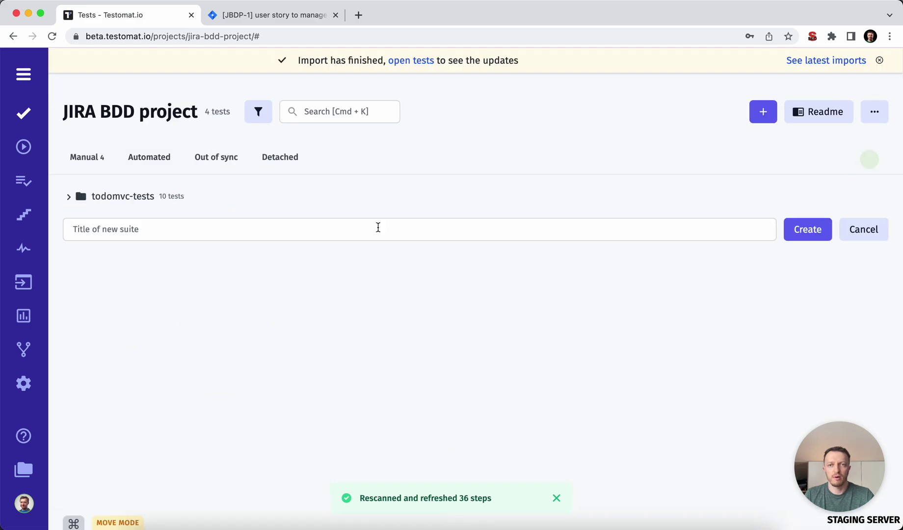
# Step: Copy the whole "manage todo tasks" feature with its scenarios from the bdd document in Sublime Text
pyautogui.click(565, 524)
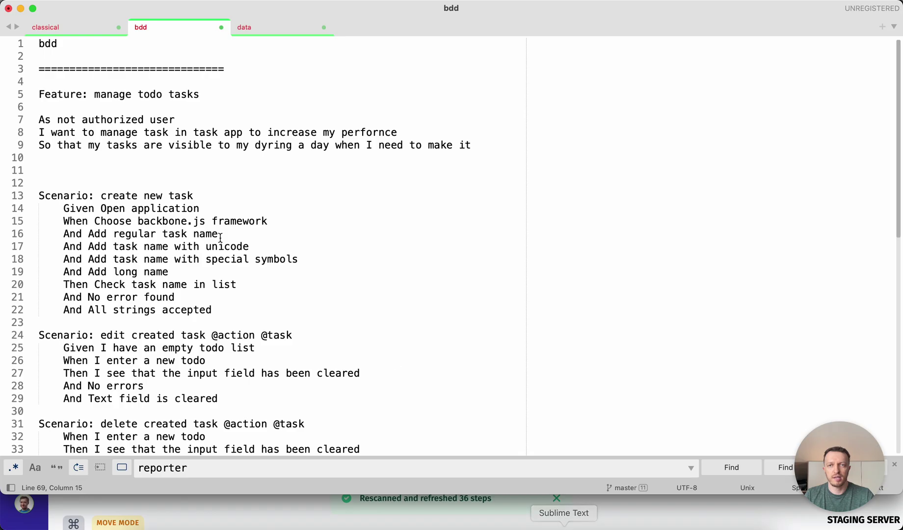
pyautogui.scroll(-4, 163, 290)
pyautogui.scroll(-6, 288, 378)
pyautogui.moveTo(292, 268); pyautogui.dragTo(30, 60)
pyautogui.scroll(4, 195, 165)
pyautogui.press('super+c')
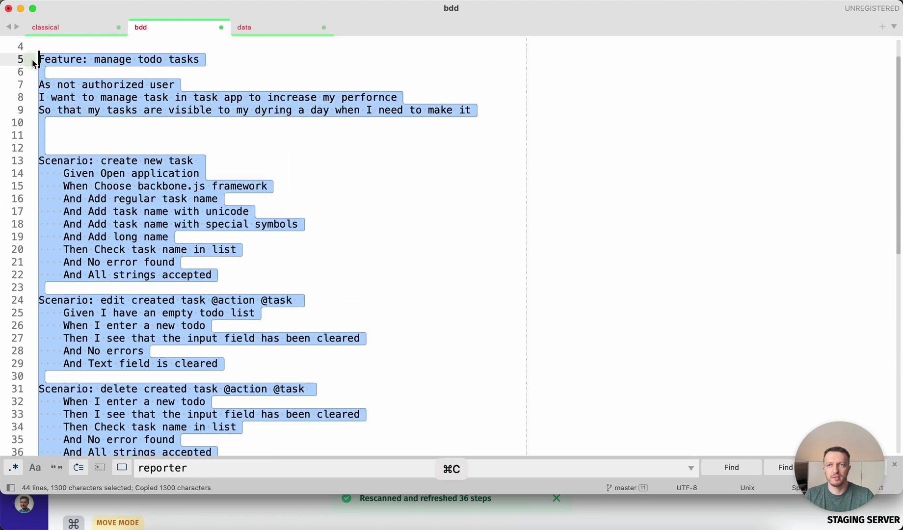
# Step: Create a new file suite in Testomat.io from the copied "manage todo tasks" feature text and save it
pyautogui.press('super+Tab')
pyautogui.click(764, 114)
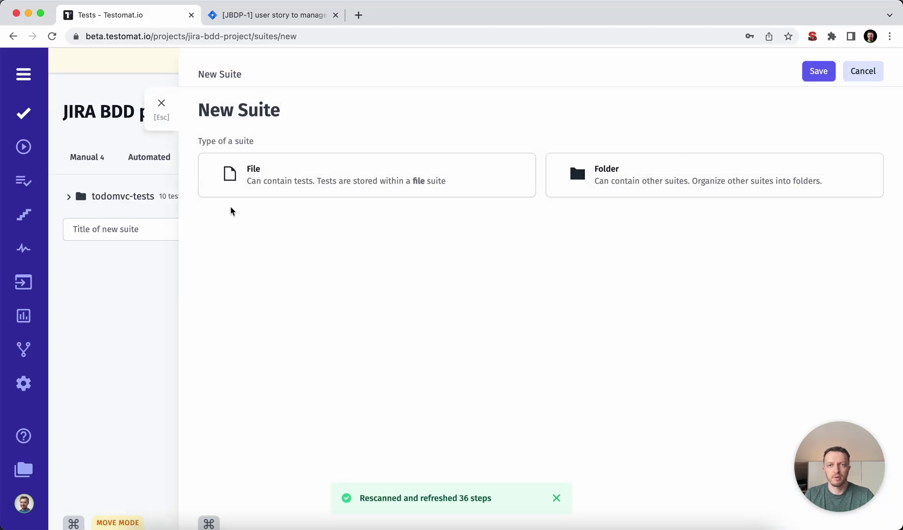
pyautogui.click(282, 257)
pyautogui.press('super+v')
pyautogui.click(809, 71)
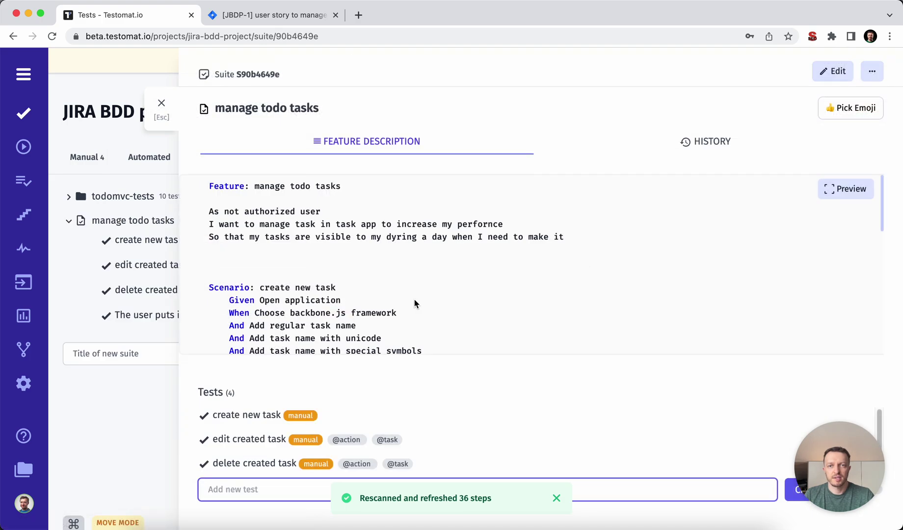
# Step: Close the suite's details and compare the tests in the todomvc-tests features folder with the new manual suite
pyautogui.click(167, 126)
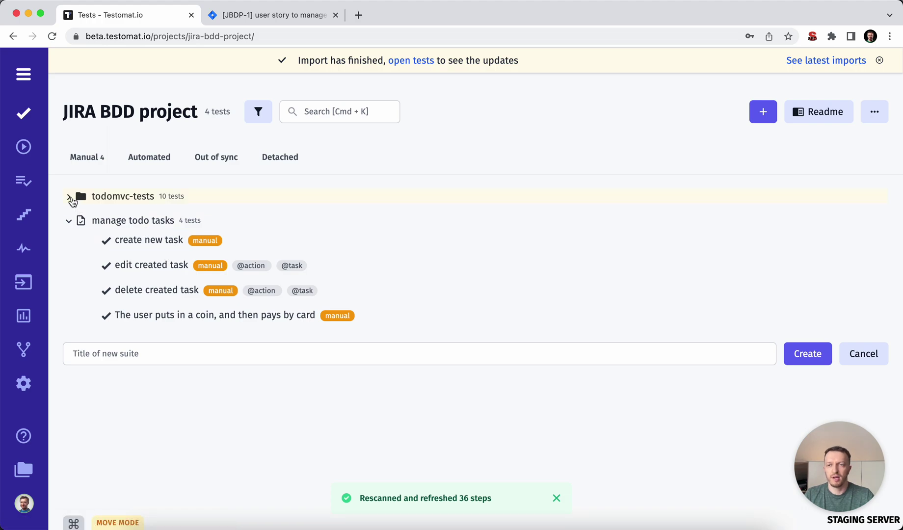
pyautogui.click(68, 196)
pyautogui.click(89, 217)
pyautogui.click(105, 235)
pyautogui.click(105, 235)
pyautogui.click(105, 259)
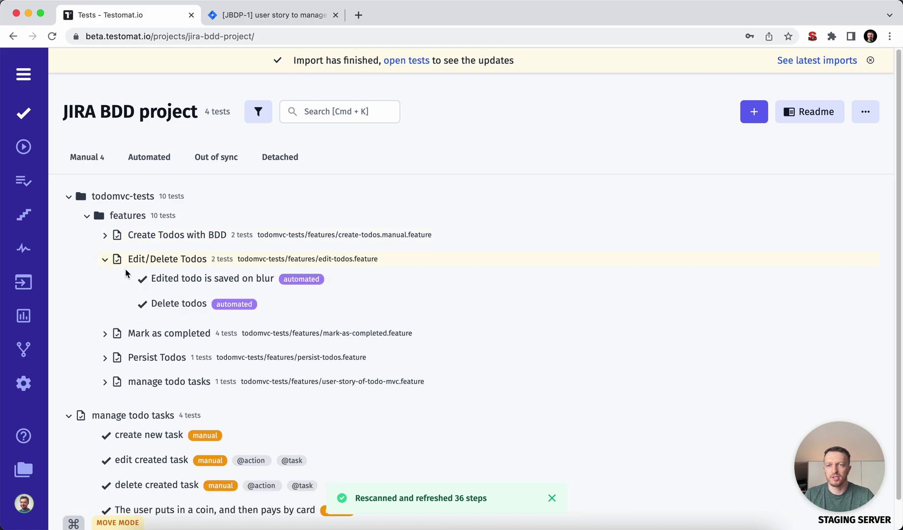
pyautogui.scroll(-1, 126, 274)
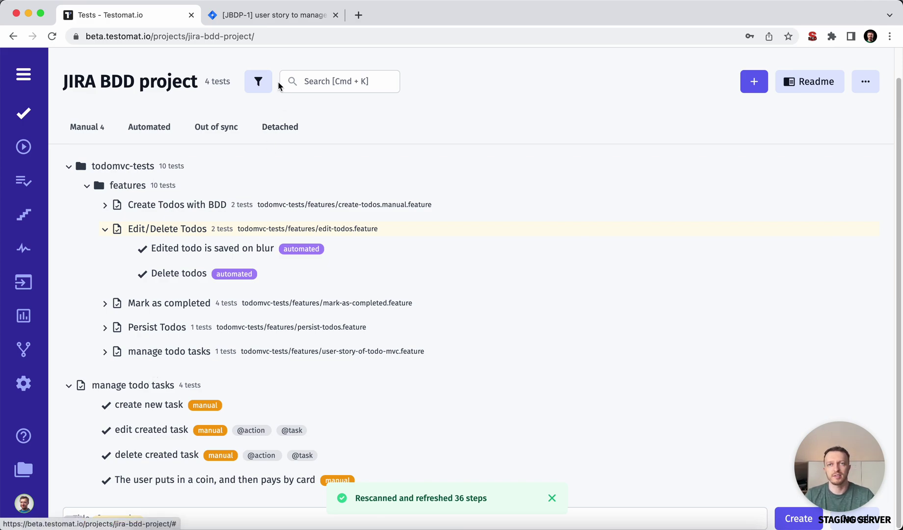
# Step: Copy the issue key JBDP-1 from the Jira user story's address and return to Testomat.io
pyautogui.click(273, 17)
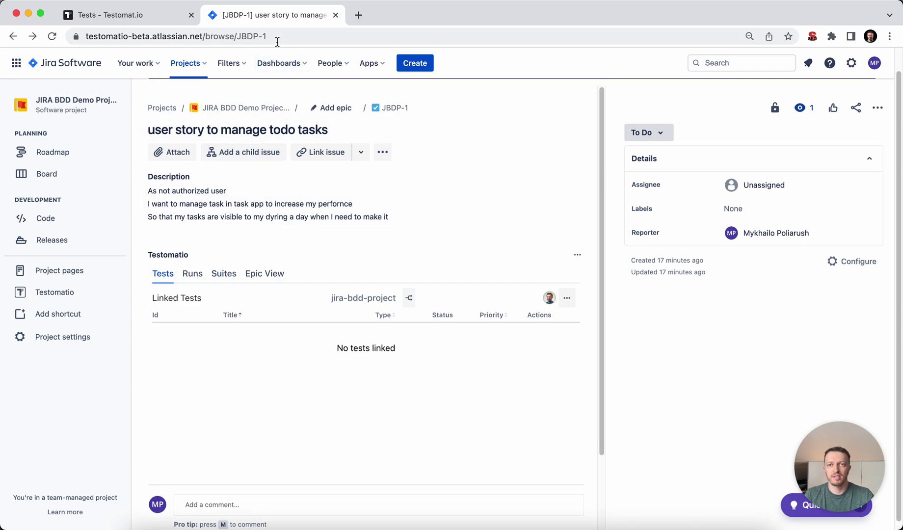
pyautogui.click(242, 41)
pyautogui.doubleClick(242, 42)
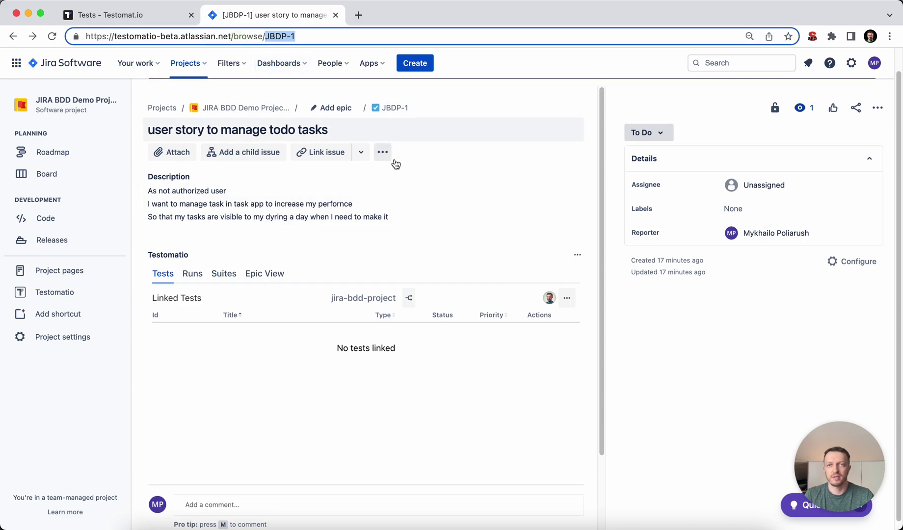
pyautogui.press('super+c')
pyautogui.click(92, 16)
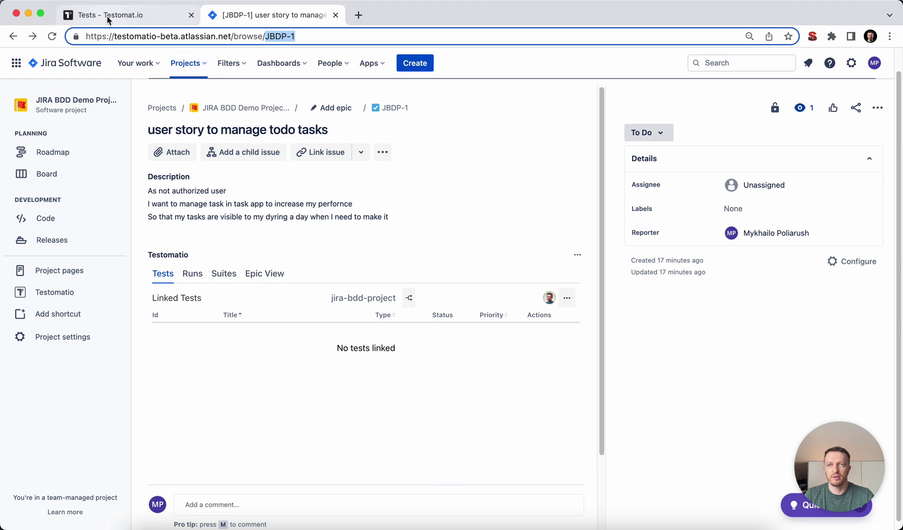
# Step: Open the manual "create new task" test in the "manage todo tasks" suite and link it to Jira issue JBDP-1
pyautogui.click(160, 411)
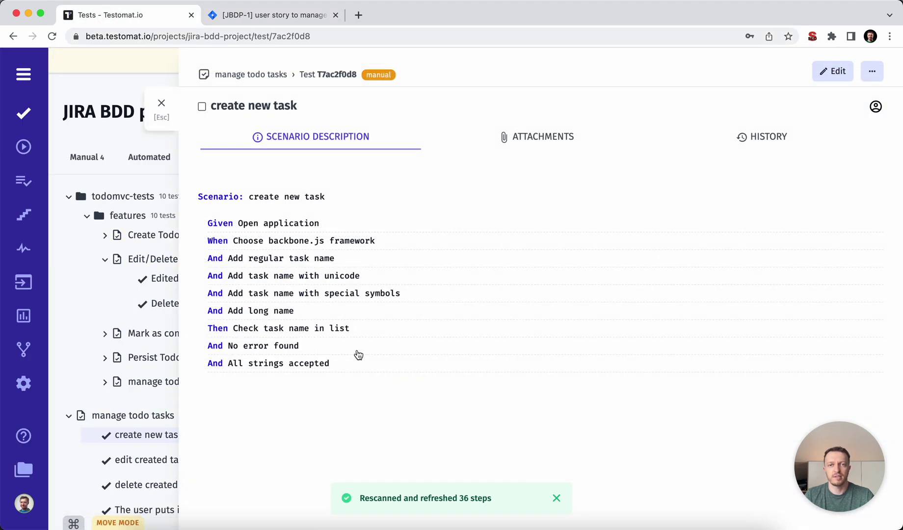
pyautogui.click(872, 72)
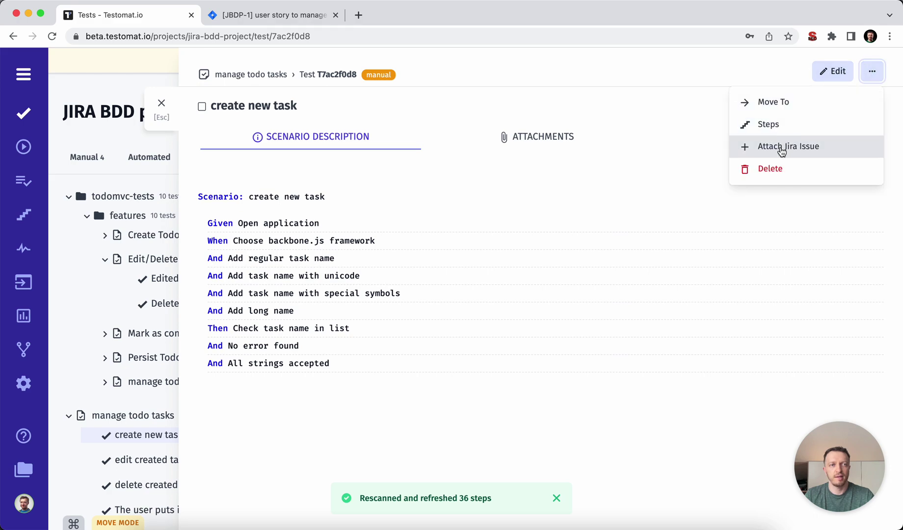
pyautogui.click(781, 151)
pyautogui.click(423, 297)
pyautogui.press('super+v')
pyautogui.click(417, 330)
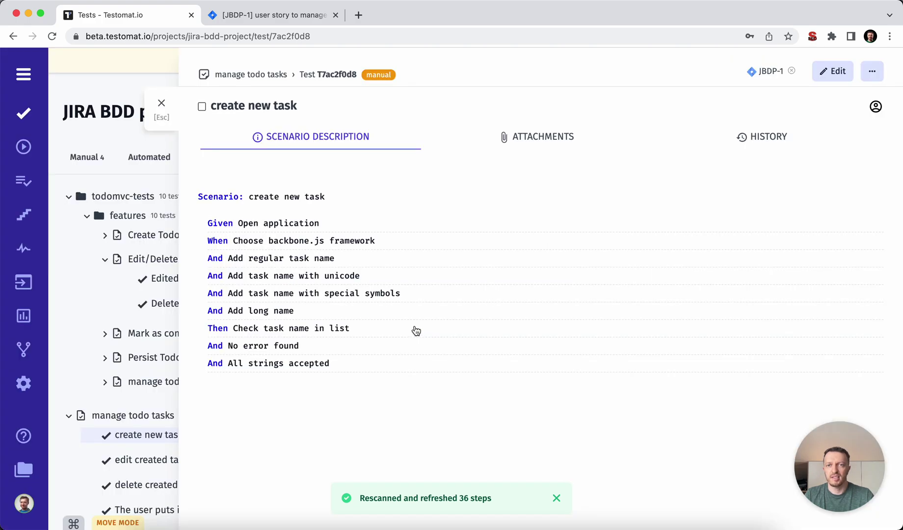
# Step: Reload the JBDP-1 user story in Jira, view the linked "create new task" test's scenario and return to the linked tests
pyautogui.click(267, 15)
pyautogui.press('super+r')
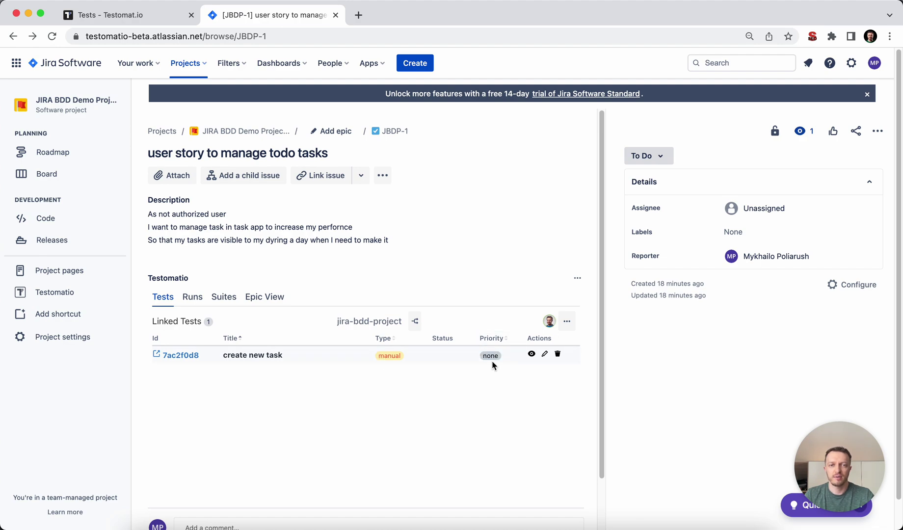
pyautogui.click(532, 354)
pyautogui.moveTo(304, 454); pyautogui.dragTo(147, 325)
pyautogui.click(308, 406)
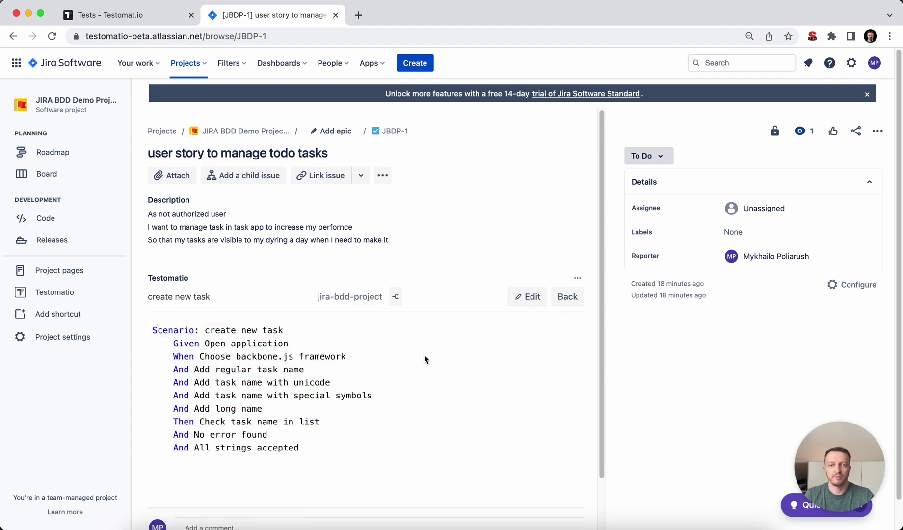
pyautogui.click(570, 297)
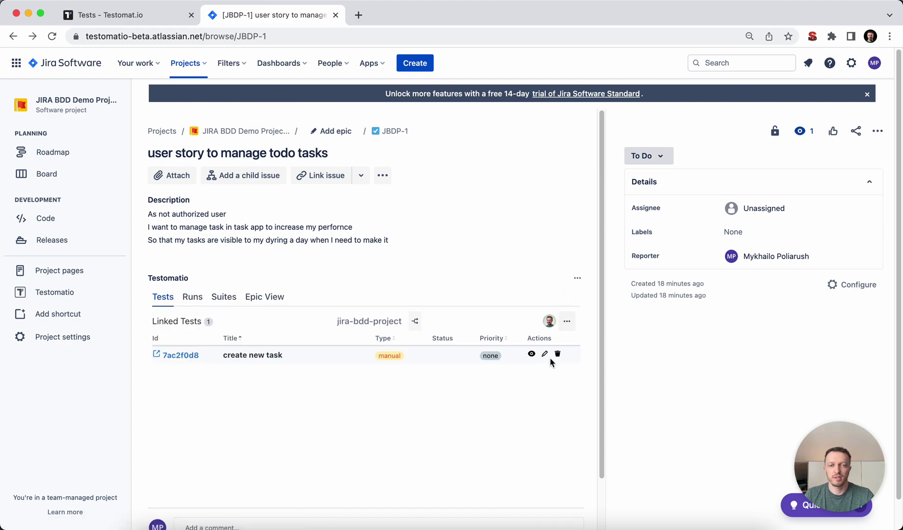
# Step: In Testomat.io, append the step "And Check task name in list" to the "create new task" scenario, save it and close the editor
pyautogui.click(145, 15)
pyautogui.click(829, 71)
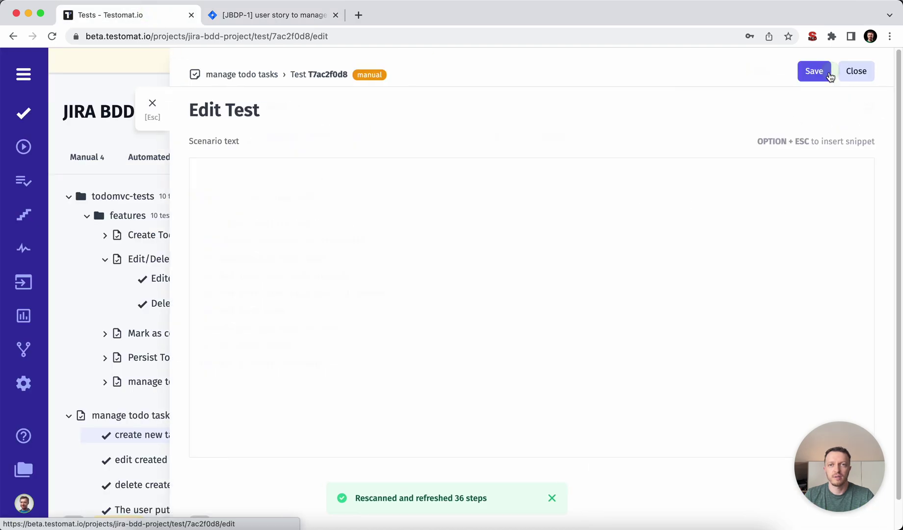
pyautogui.press('Tab')
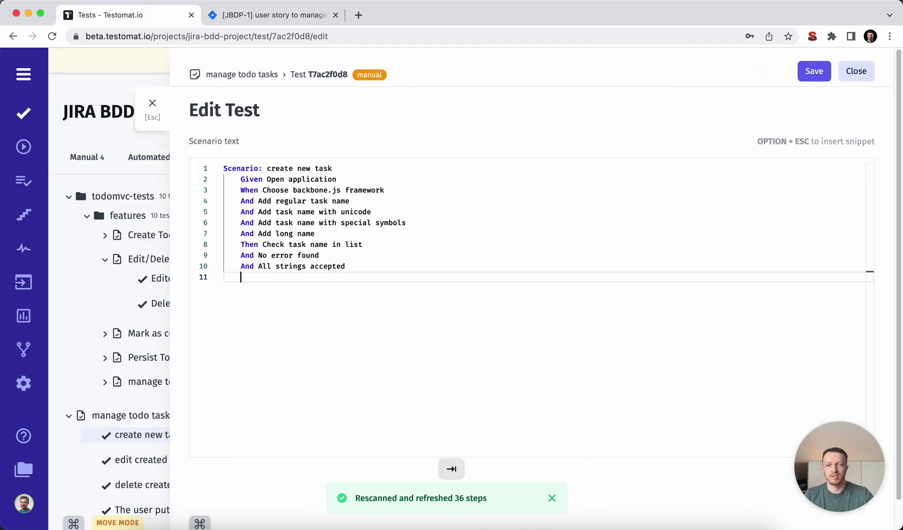
pyautogui.write('And')
pyautogui.press('Down')
pyautogui.press('Down')
pyautogui.press('Down')
pyautogui.press('Down')
pyautogui.press('Down')
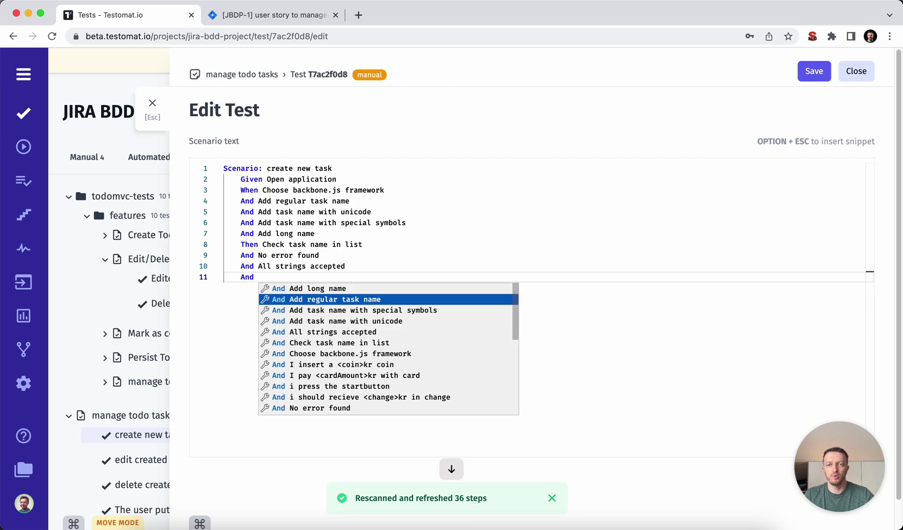
pyautogui.press('Return')
pyautogui.press('super+s')
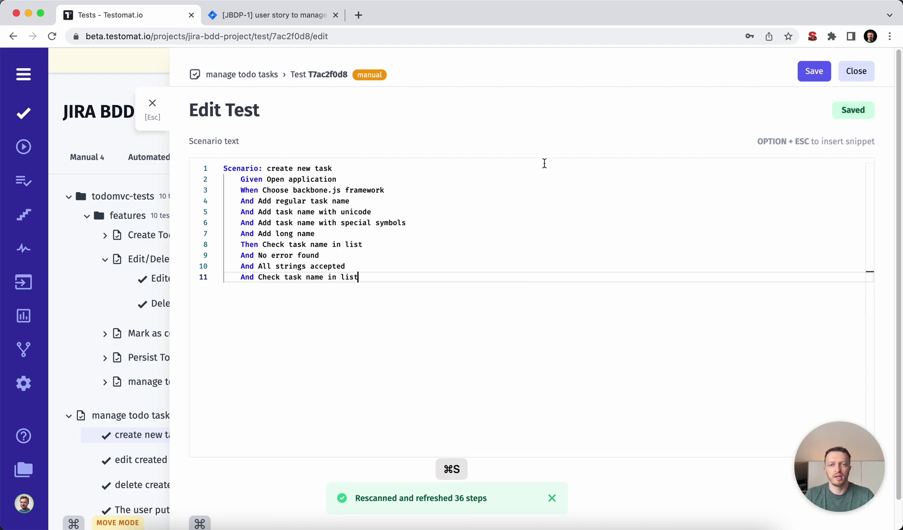
pyautogui.click(812, 72)
pyautogui.click(856, 71)
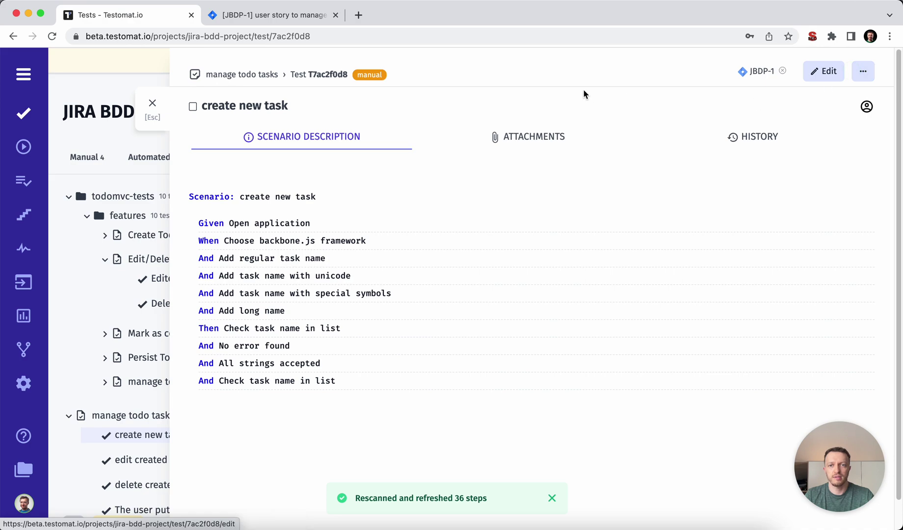
# Step: View the linked "create new task" test in the Jira user story and check the scenario's last line
pyautogui.click(279, 16)
pyautogui.click(530, 354)
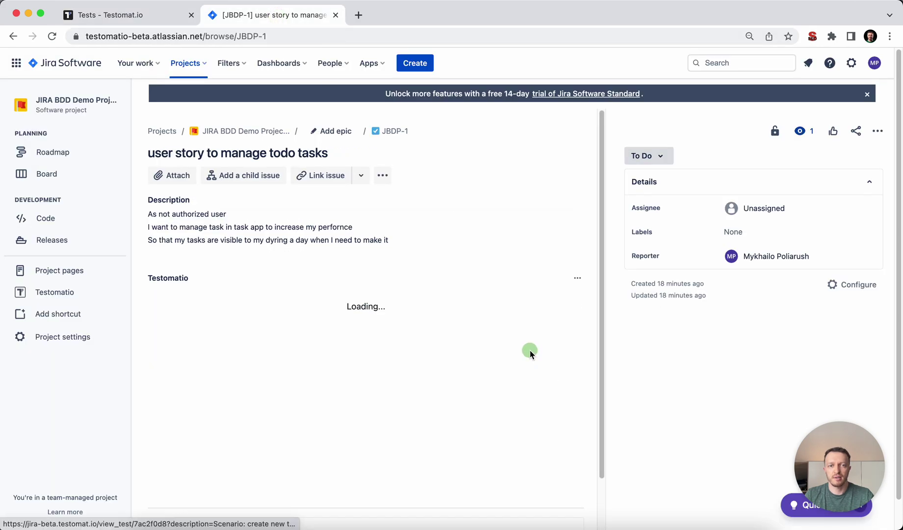
pyautogui.moveTo(311, 457); pyautogui.dragTo(192, 462)
pyautogui.click(171, 465)
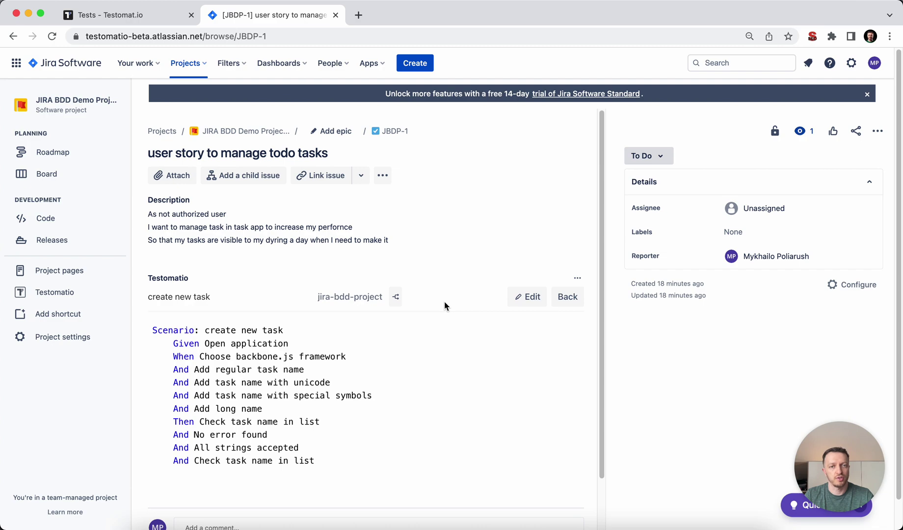
# Step: Edit the "create new task" scenario in Jira, append the suggested step "And extra step to be tested" and save
pyautogui.click(529, 301)
pyautogui.click(338, 422)
pyautogui.press('Return')
pyautogui.write('And ')
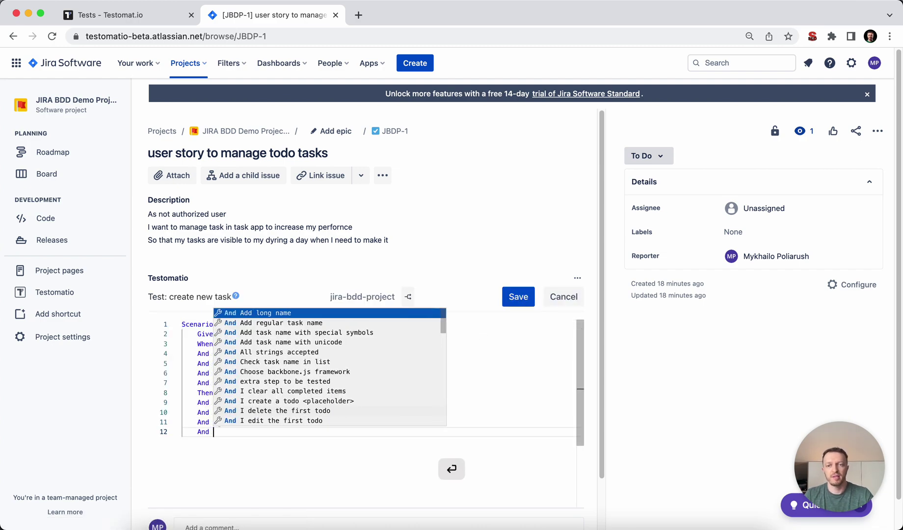
pyautogui.write(' ste')
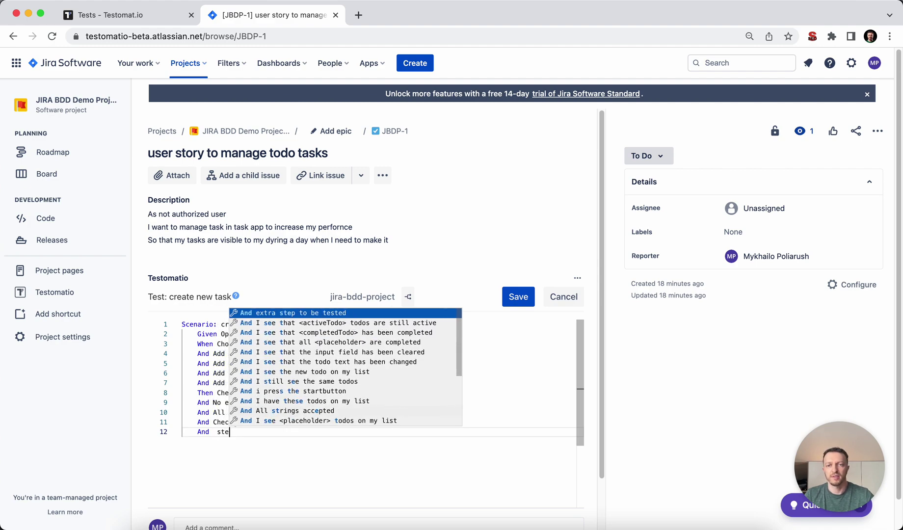
pyautogui.press('Return')
pyautogui.click(518, 296)
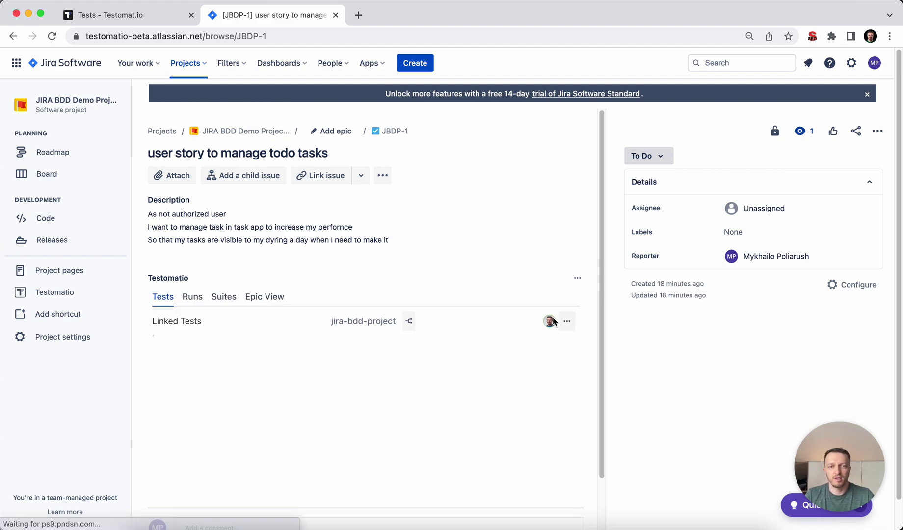
# Step: Compare the "create new task" scenario in Testomat.io with the test linked to the Jira user story
pyautogui.click(147, 17)
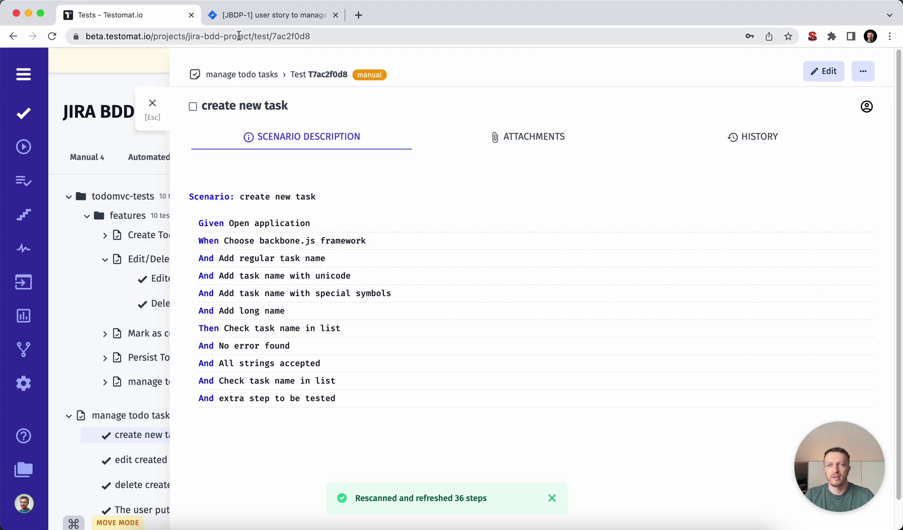
pyautogui.click(243, 15)
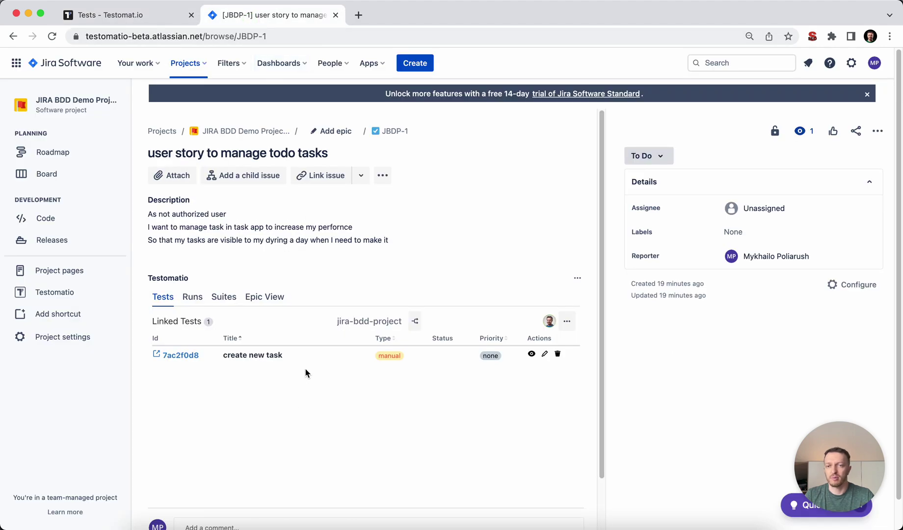
pyautogui.click(141, 19)
# Step: Close the test's details, collapse the todomvc-tests folder and open the "manage todo tasks" suite
pyautogui.click(149, 104)
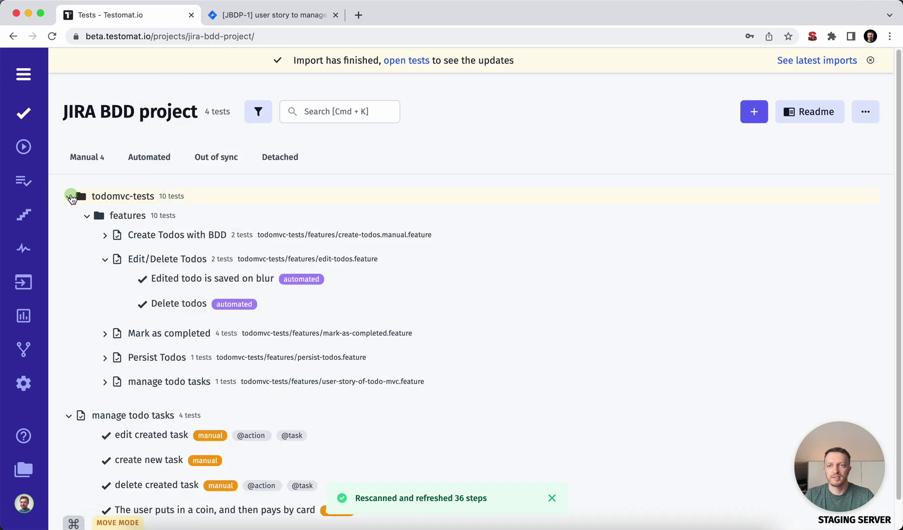
pyautogui.click(70, 197)
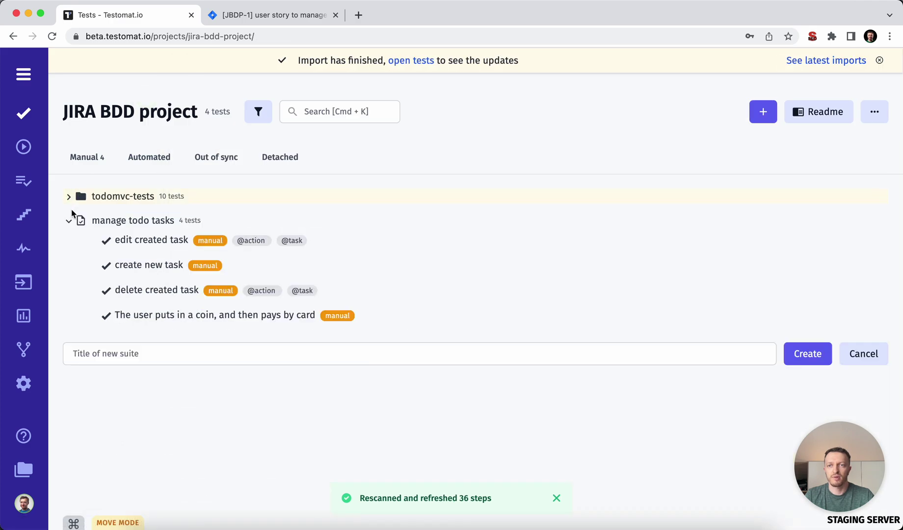
pyautogui.click(137, 224)
# Step: Switch to the Jira user story and copy the issue key JBDP-1 from its address
pyautogui.click(274, 16)
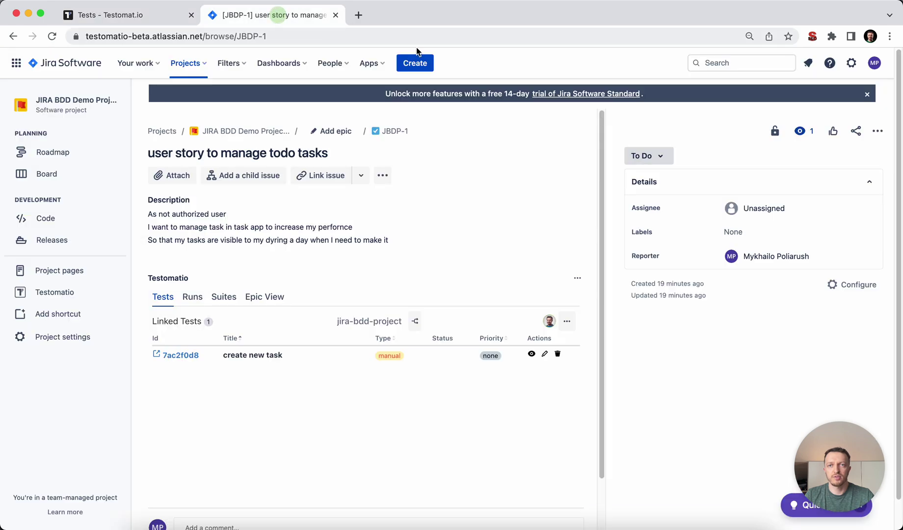
pyautogui.moveTo(269, 37); pyautogui.dragTo(237, 38)
pyautogui.press('super+c')
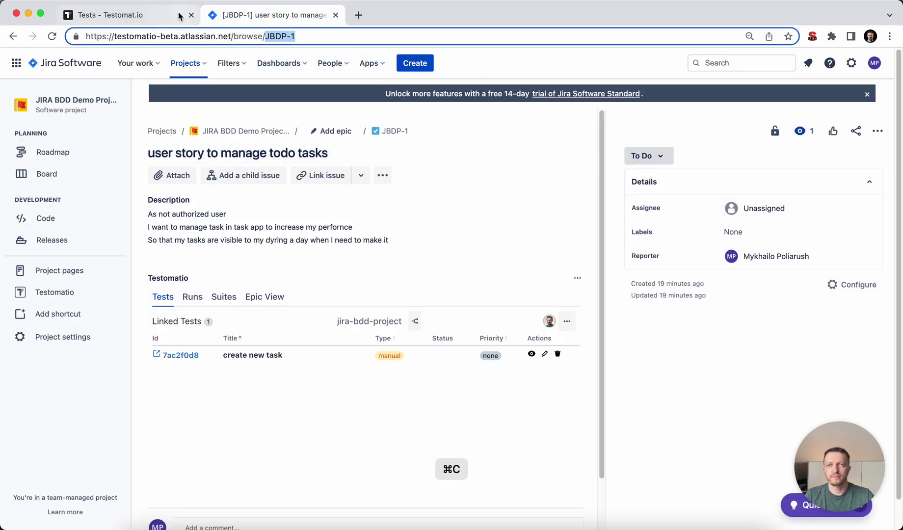
# Step: Link the whole "manage todo tasks" suite in Testomat.io to Jira issue JBDP-1
pyautogui.click(165, 15)
pyautogui.click(872, 71)
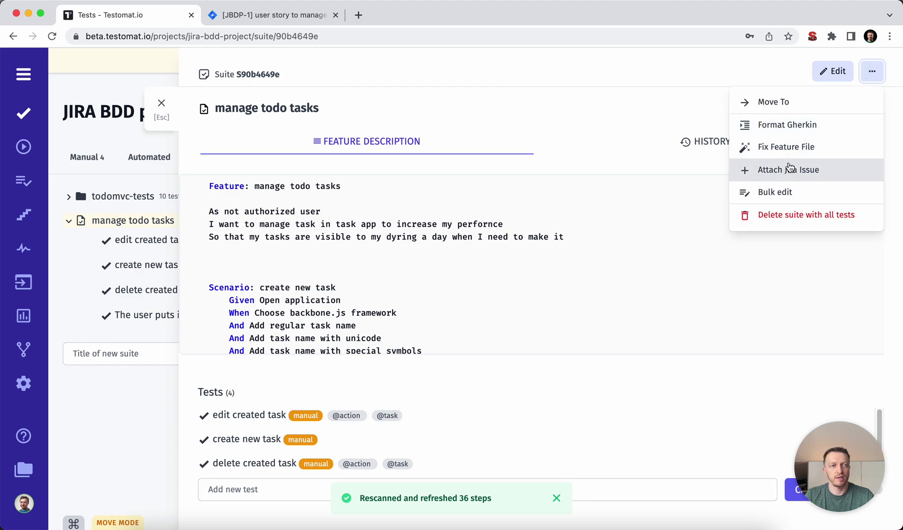
pyautogui.click(788, 170)
pyautogui.click(334, 295)
pyautogui.press('super+v')
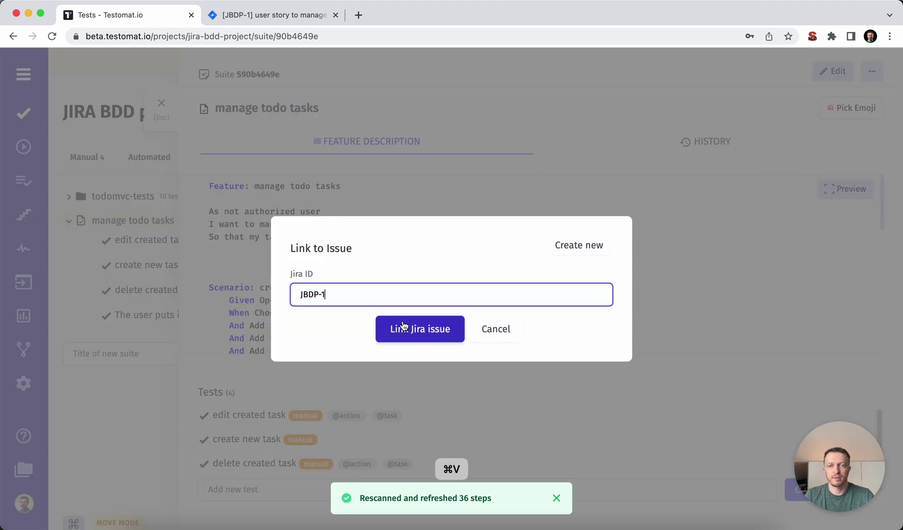
pyautogui.click(408, 330)
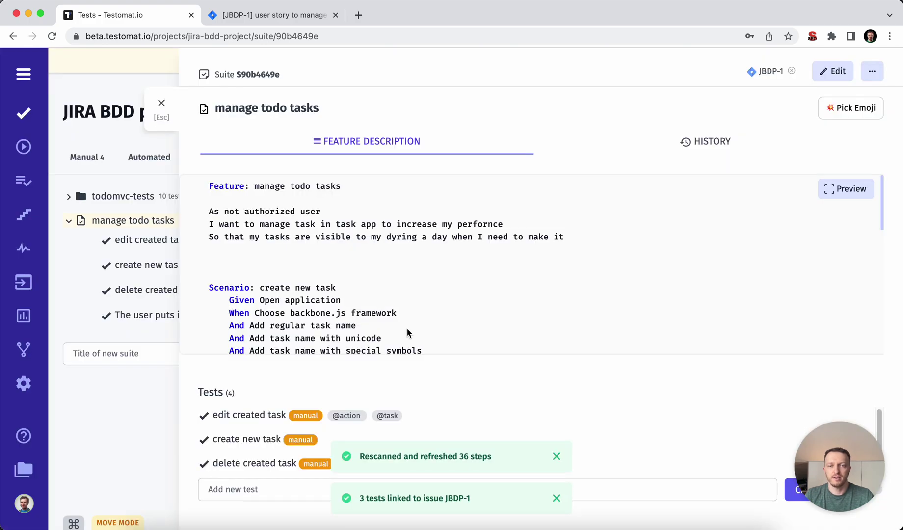
# Step: Reload the JBDP-1 user story in Jira and review its linked suites and linked tests
pyautogui.click(262, 16)
pyautogui.press('super+r')
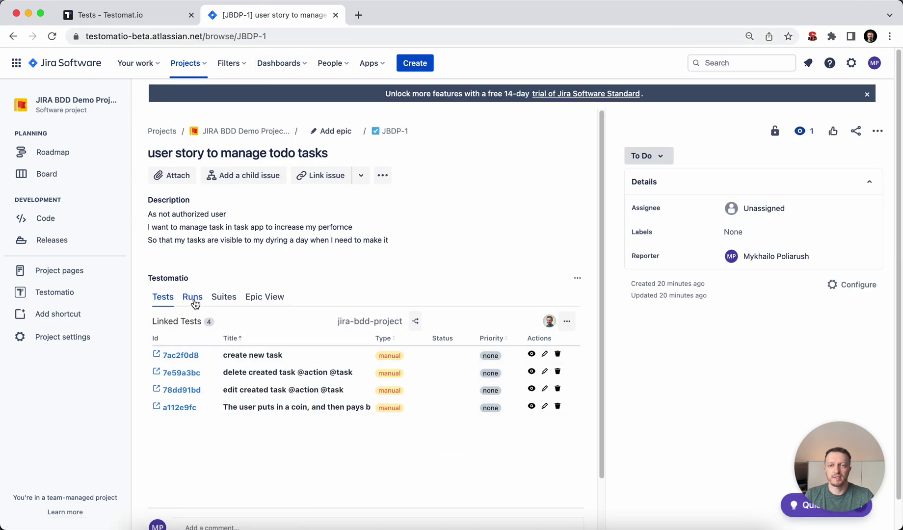
pyautogui.click(218, 302)
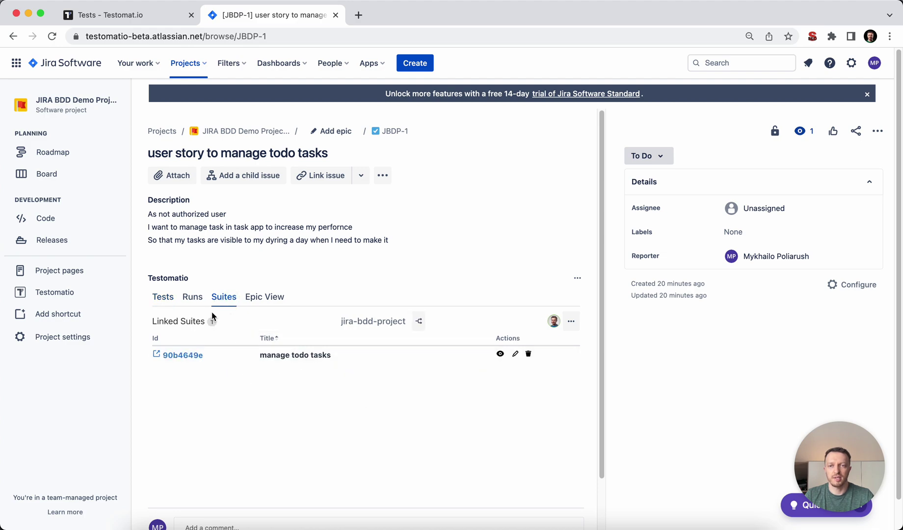
pyautogui.click(167, 299)
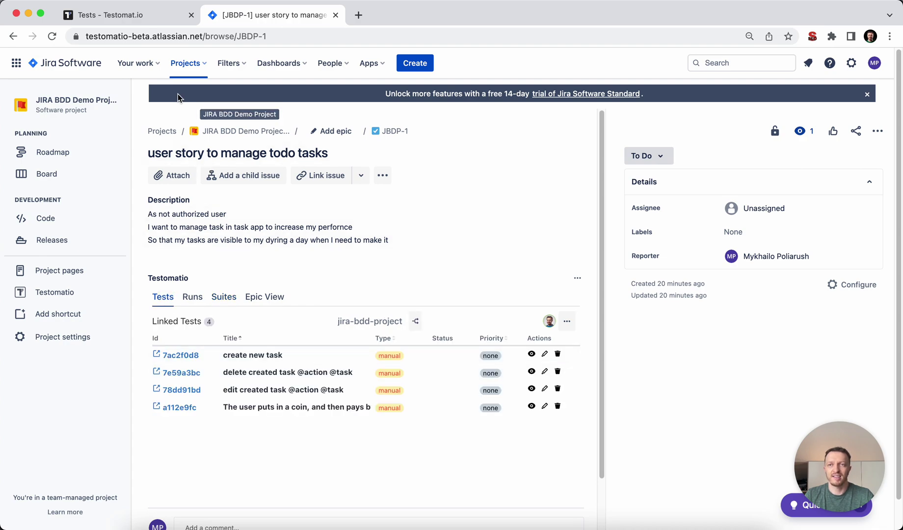
# Step: Compare the tests in the Testomat.io "manage todo tasks" suite with those linked to the Jira user story
pyautogui.click(125, 15)
pyautogui.scroll(-1, 274, 428)
pyautogui.scroll(1, 269, 427)
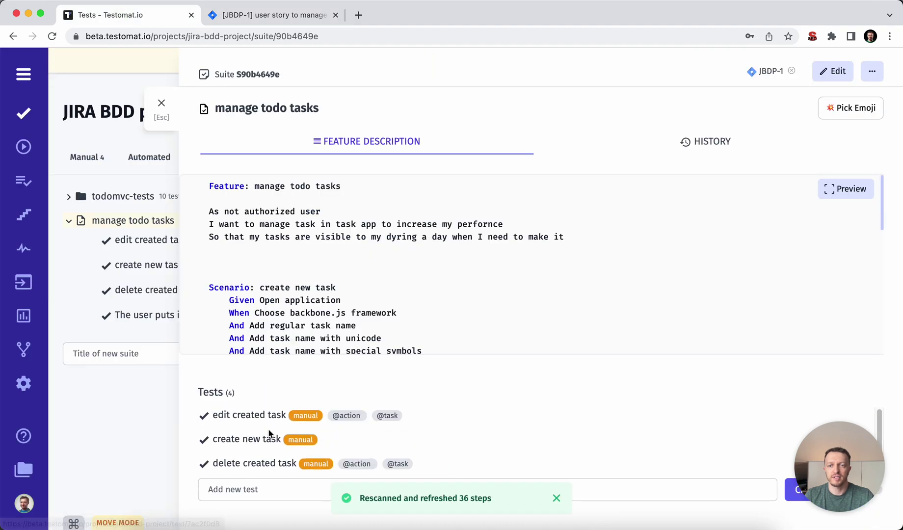
pyautogui.click(240, 16)
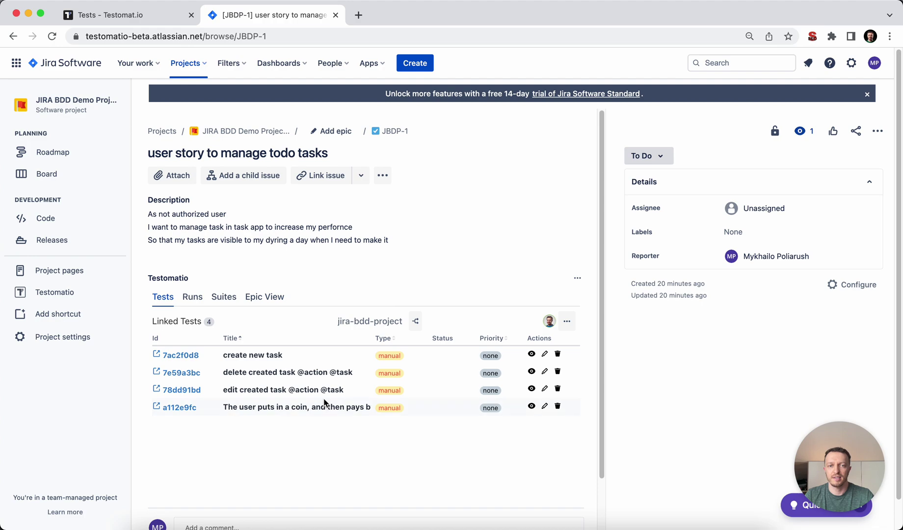
# Step: View the linked scenarios "The user puts in a coin, and then pays by card" and "edit created task", returning to the list
pyautogui.click(530, 407)
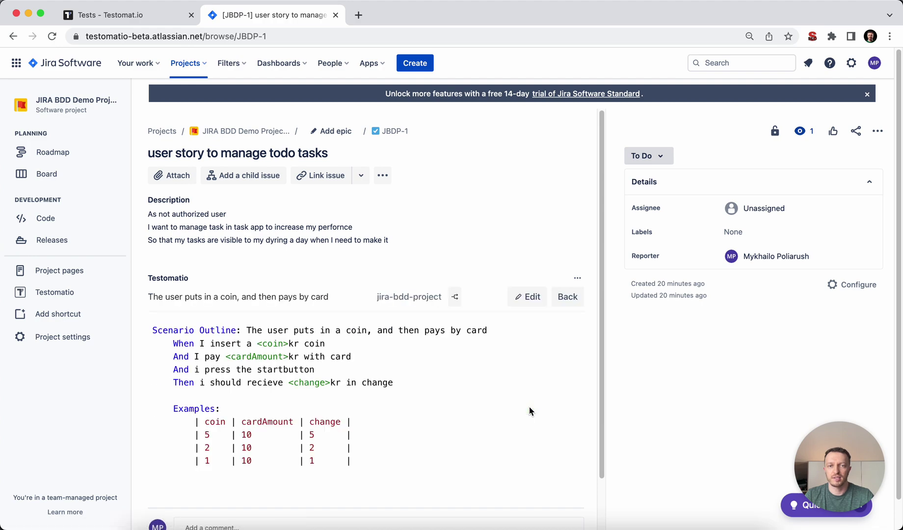
pyautogui.click(568, 294)
pyautogui.click(529, 390)
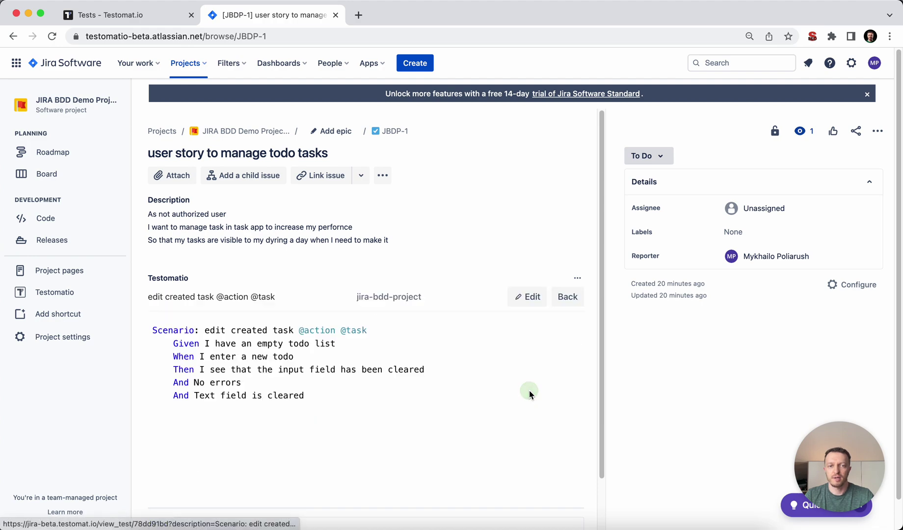
pyautogui.click(579, 297)
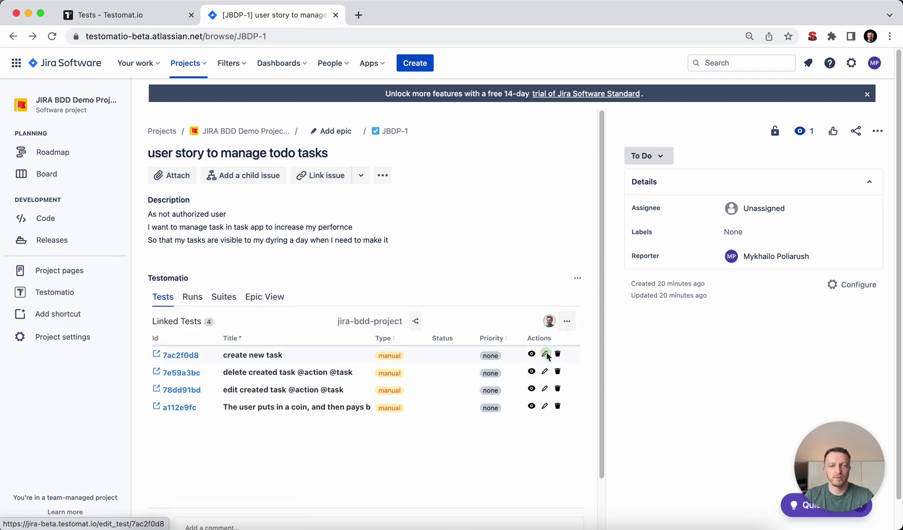
# Step: Open the linked "create new task" scenario in the Jira editor and leave it without making changes
pyautogui.click(545, 354)
pyautogui.click(335, 437)
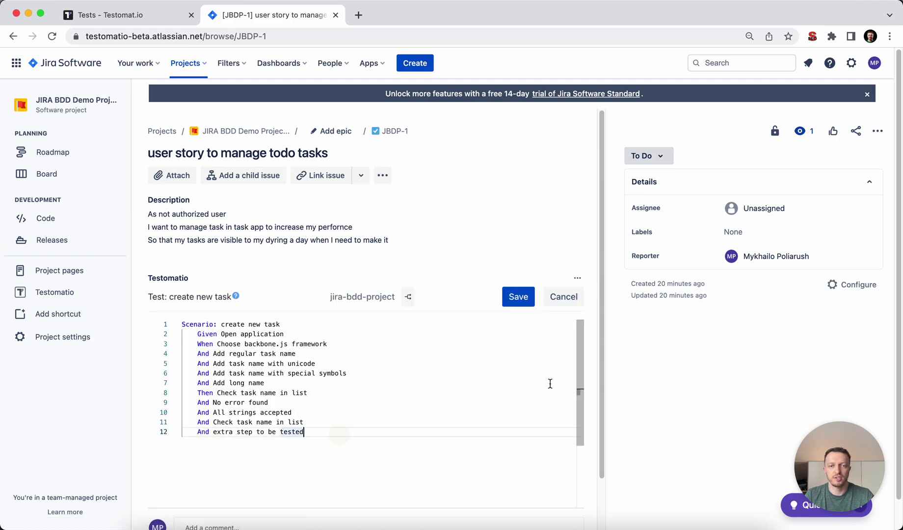
pyautogui.click(563, 297)
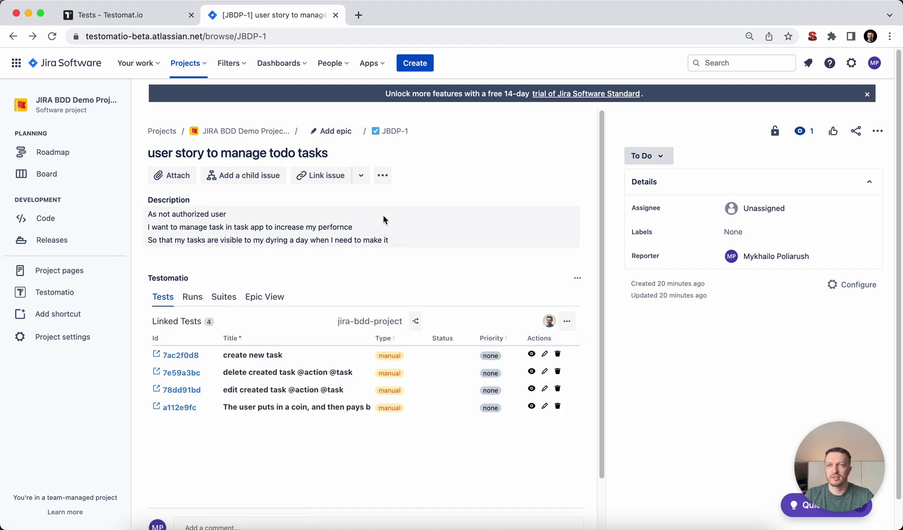
# Step: Switch to Testomat.io, close the suite details and launch a manual run of all manual tests
pyautogui.click(142, 19)
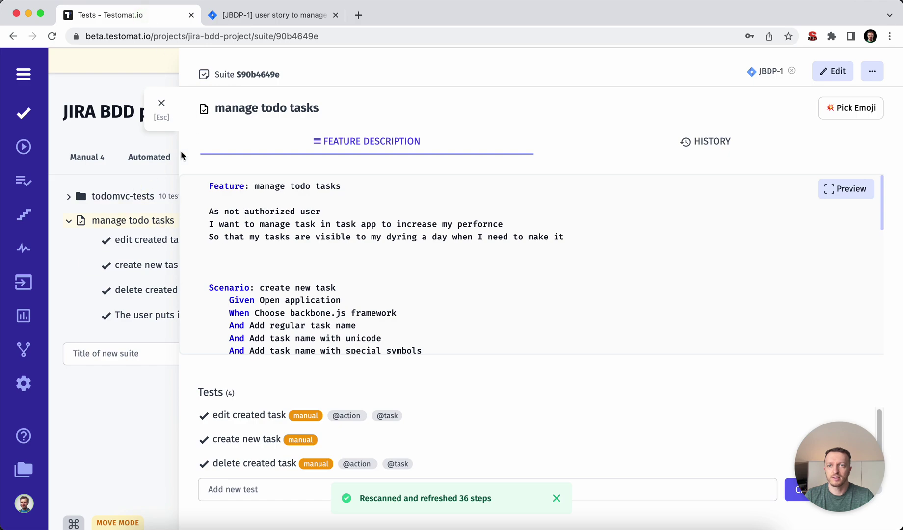
pyautogui.click(162, 103)
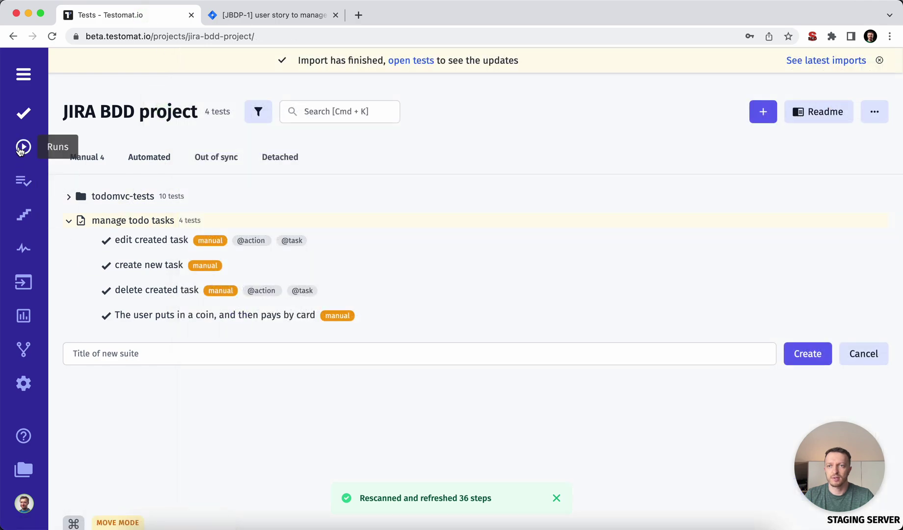
pyautogui.click(21, 147)
pyautogui.click(726, 110)
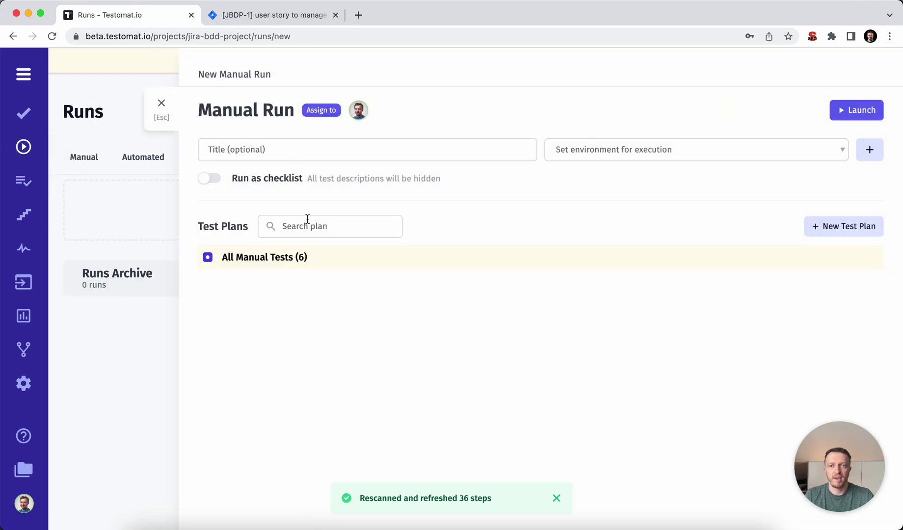
pyautogui.click(858, 111)
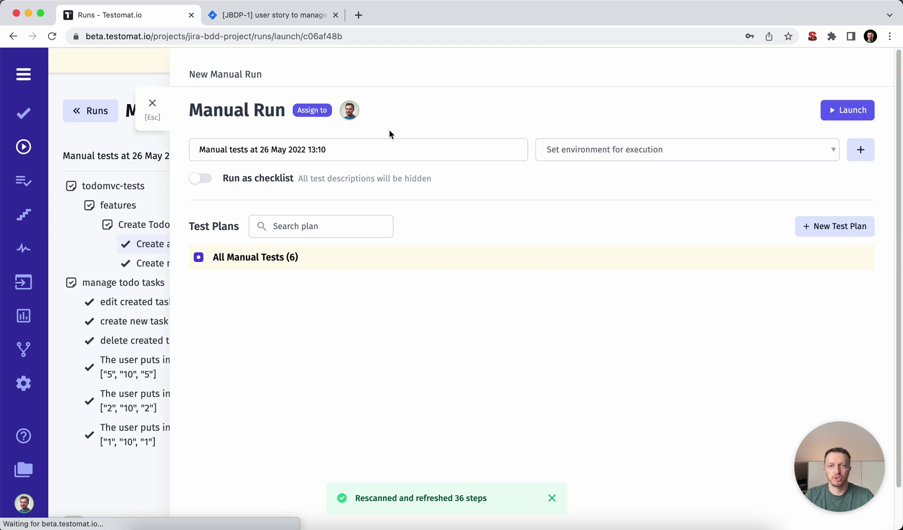
# Step: Mark "edit created task" as passed, "create new task" as skipped and "delete created task" as passed in the manual run
pyautogui.click(132, 304)
pyautogui.press('p')
pyautogui.press('super+Return')
pyautogui.press('s')
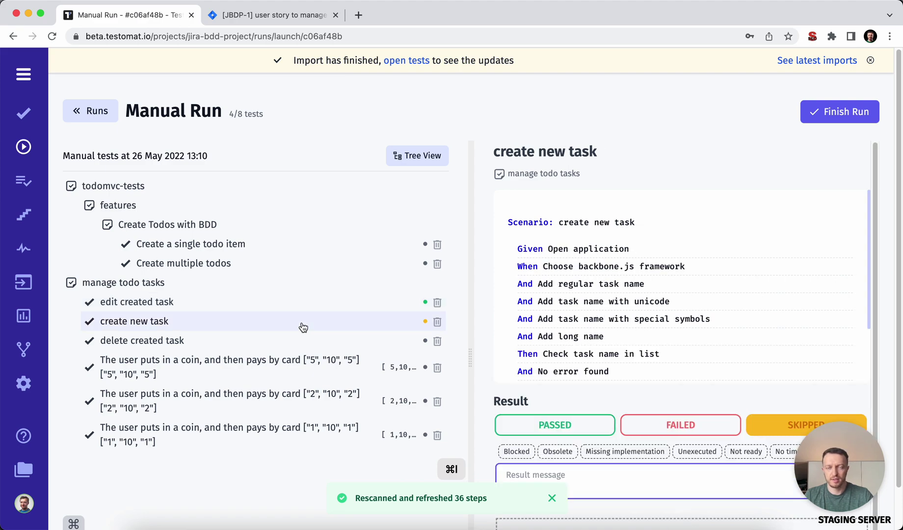
pyautogui.press('super+Return')
pyautogui.press('p')
# Step: For the coin-and-card scenario, mark the "5", "10", "5" example as failed and the two remaining examples as passed
pyautogui.press('super+Return')
pyautogui.press('f')
pyautogui.press('super+Return')
pyautogui.press('p')
pyautogui.press('super+Return')
pyautogui.press('p')
# Step: Finish the manual run and close its report to return to the runs list
pyautogui.click(812, 110)
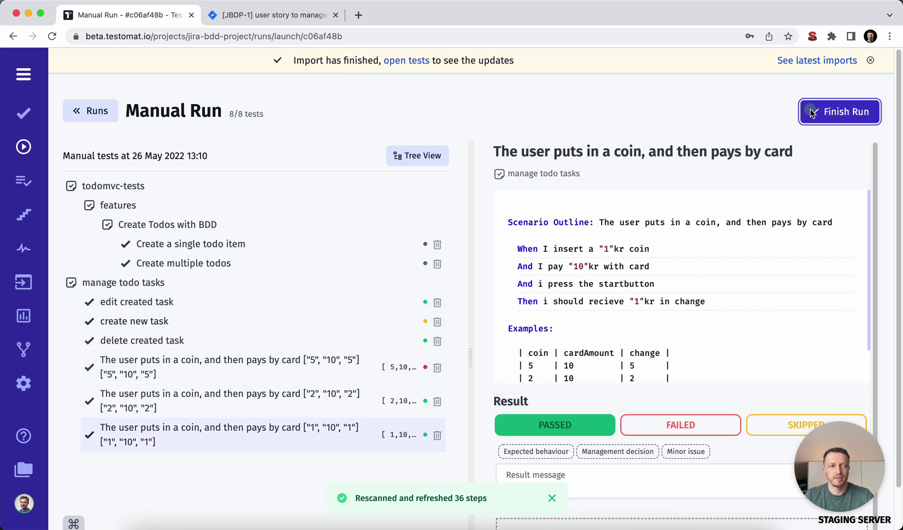
pyautogui.click(569, 104)
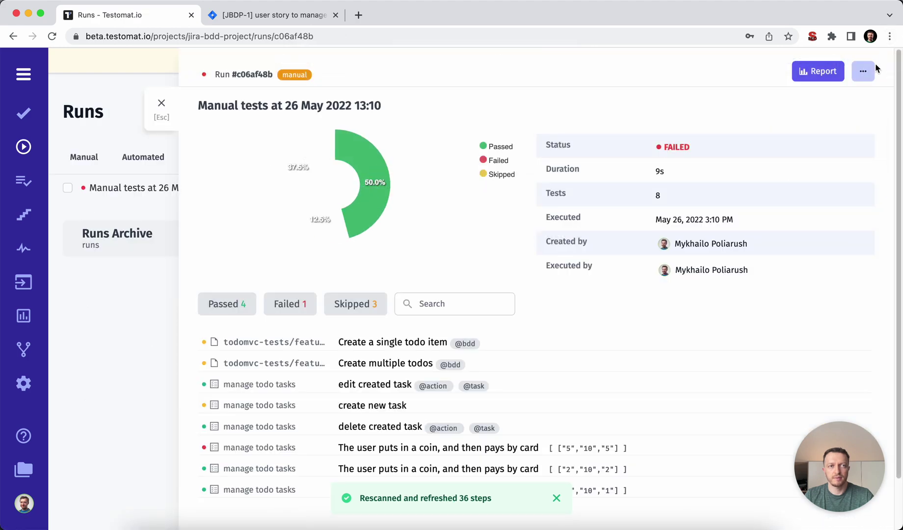
pyautogui.click(168, 113)
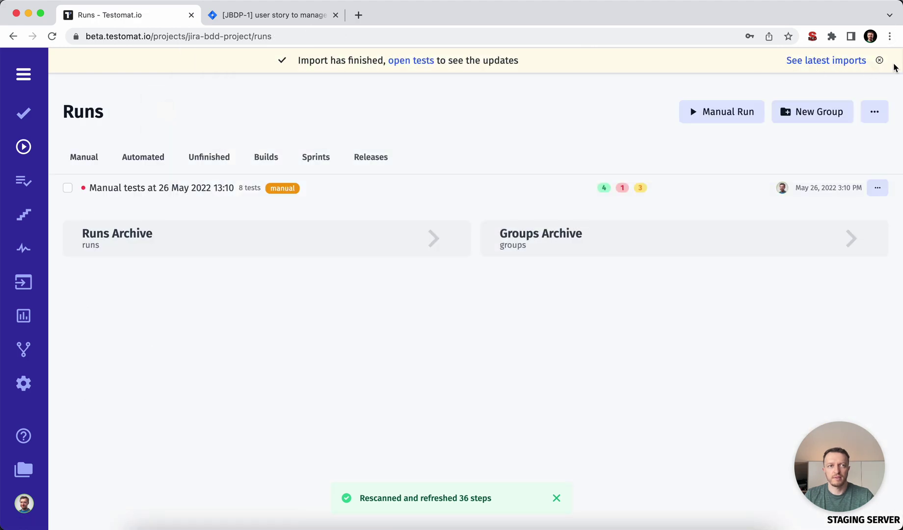
# Step: Dismiss the import notice, switch to Jira and reload the JBDP-1 user story to check the run statuses of its linked tests
pyautogui.click(879, 59)
pyautogui.click(335, 14)
pyautogui.press('super+r')
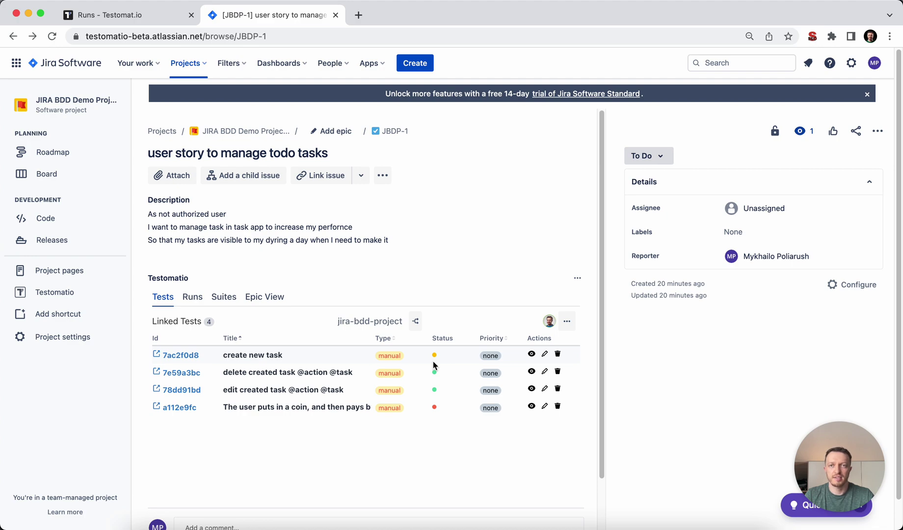
# Step: Return to the Testomat.io tests and browse the feature suites in todomvc-tests, including manage todo tasks, Persist Todos and Mark as completed
pyautogui.click(123, 14)
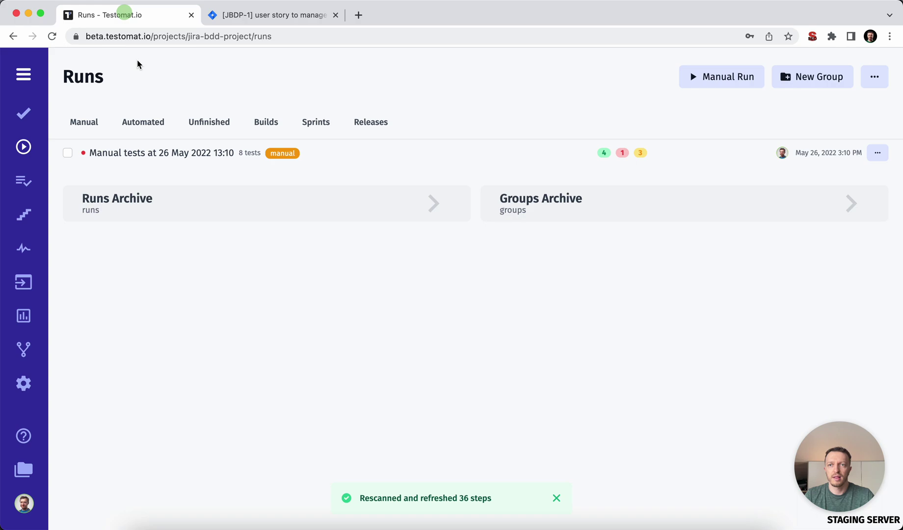
pyautogui.click(27, 114)
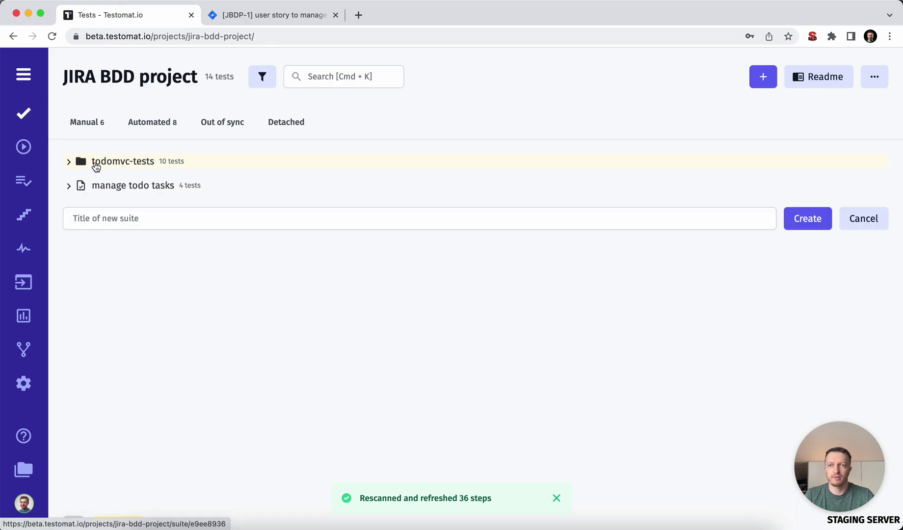
pyautogui.click(96, 161)
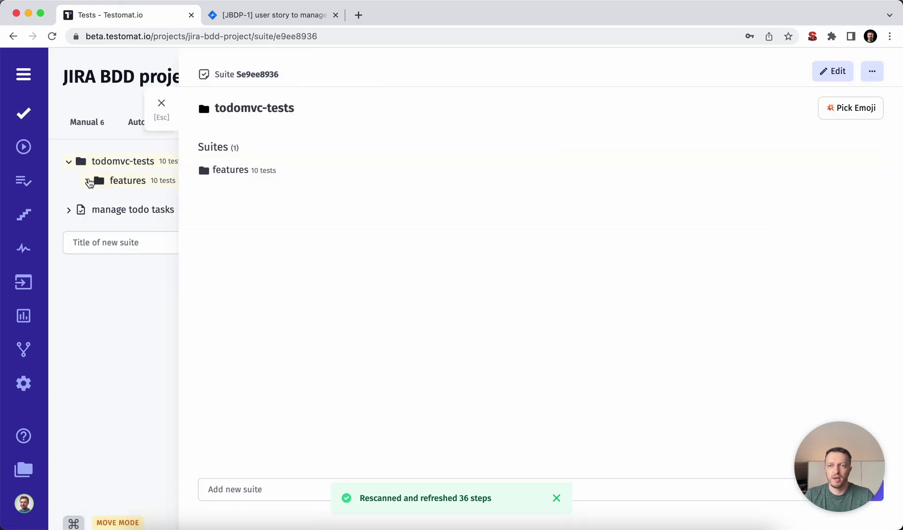
pyautogui.click(87, 181)
pyautogui.click(154, 300)
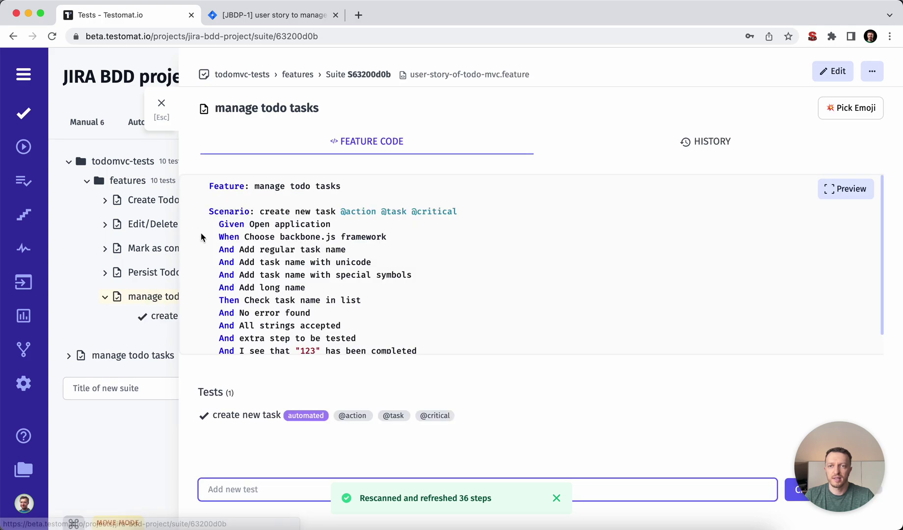
pyautogui.click(154, 275)
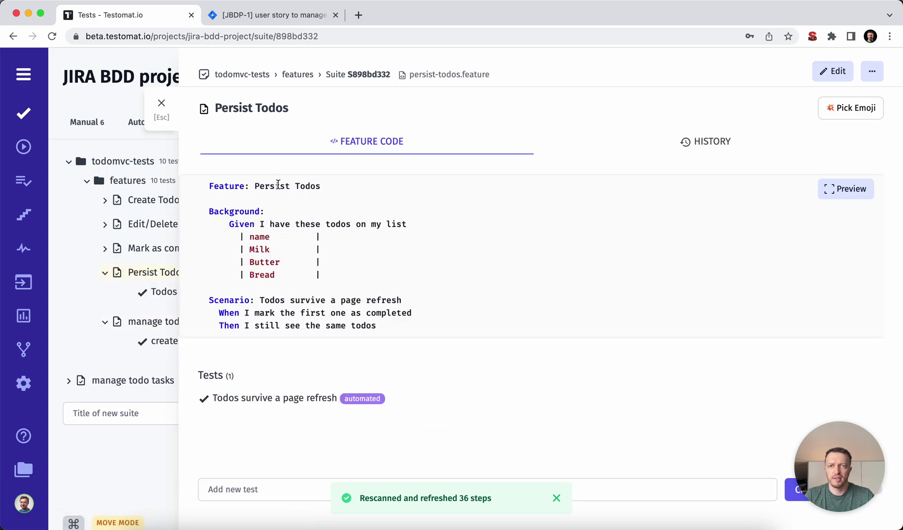
pyautogui.click(139, 249)
# Step: Attach Jira issue JBDP-1 to the automated "Edit/Delete Todos" suite
pyautogui.click(136, 226)
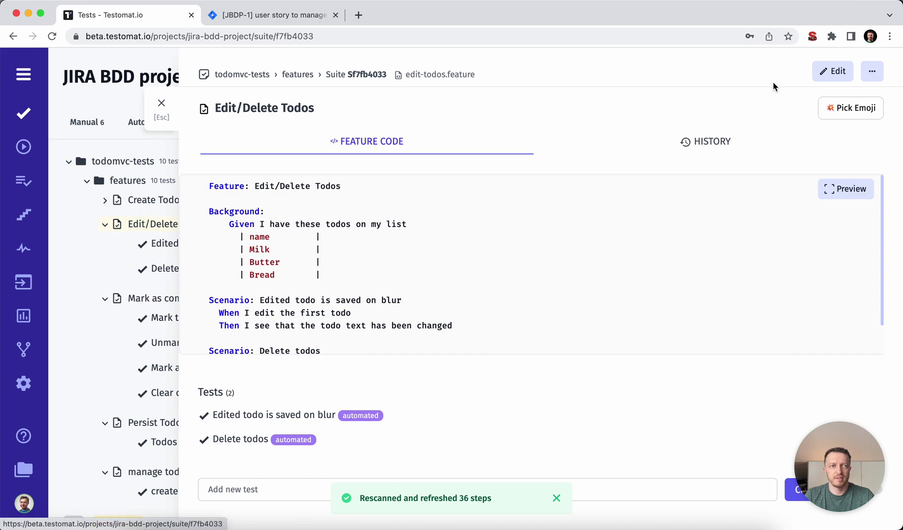
pyautogui.scroll(-2, 302, 297)
pyautogui.scroll(1, 301, 298)
pyautogui.scroll(1, 301, 298)
pyautogui.click(872, 71)
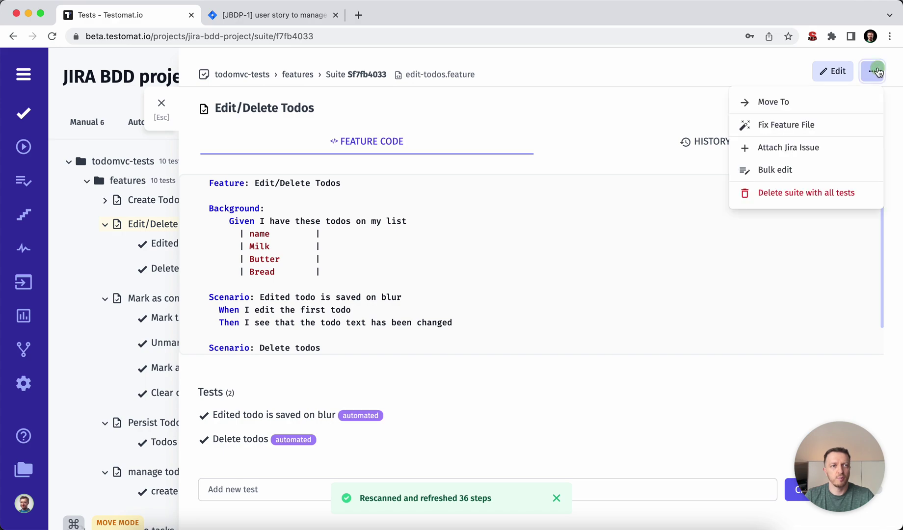
pyautogui.click(798, 152)
pyautogui.click(429, 296)
pyautogui.write('JBDP-1')
pyautogui.click(417, 327)
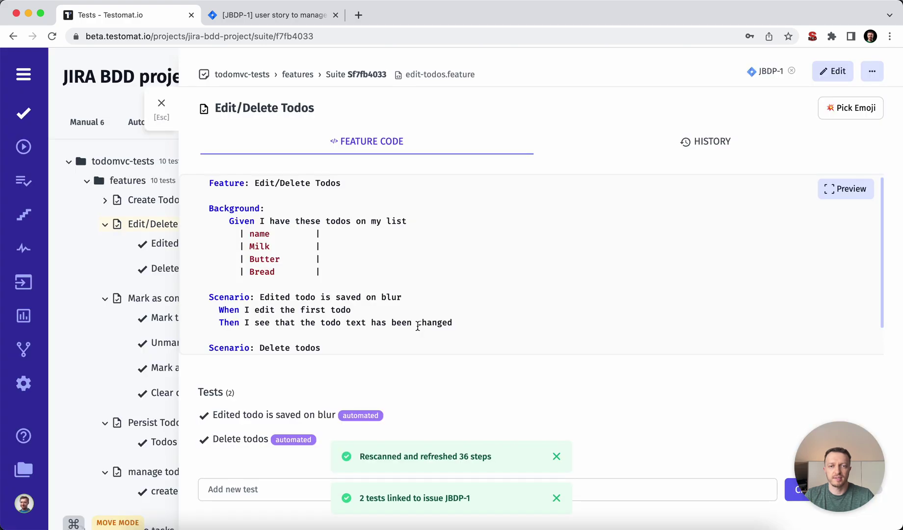
# Step: Reload the JBDP-1 user story in Jira and review the automated tests among its linked tests
pyautogui.click(240, 16)
pyautogui.press('super+r')
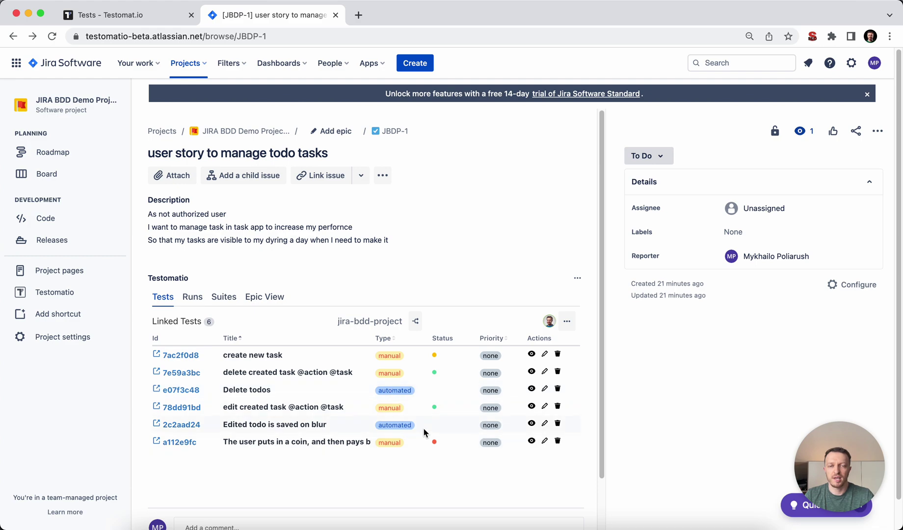
# Step: Open the automated test reporting setup in the Testomat.io runs and copy the Mac command for running CodeceptJS tests
pyautogui.click(152, 16)
pyautogui.click(23, 146)
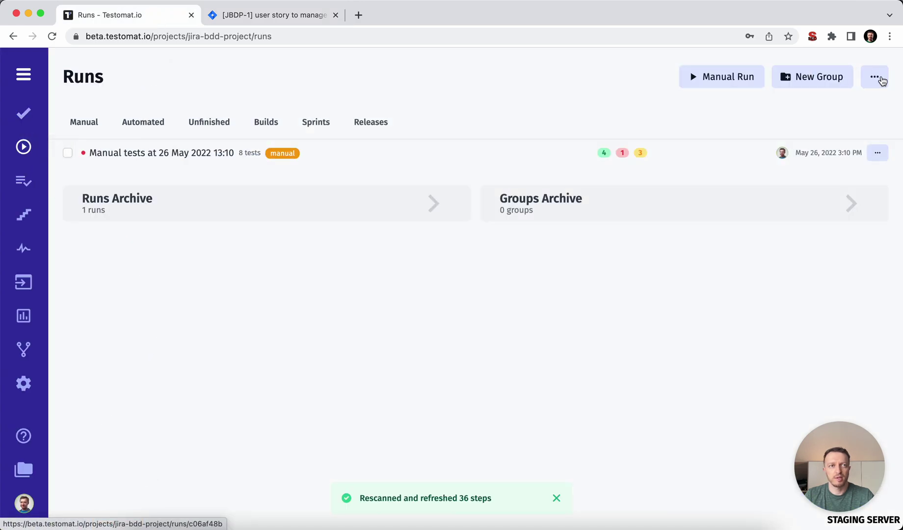
pyautogui.click(874, 77)
pyautogui.click(824, 119)
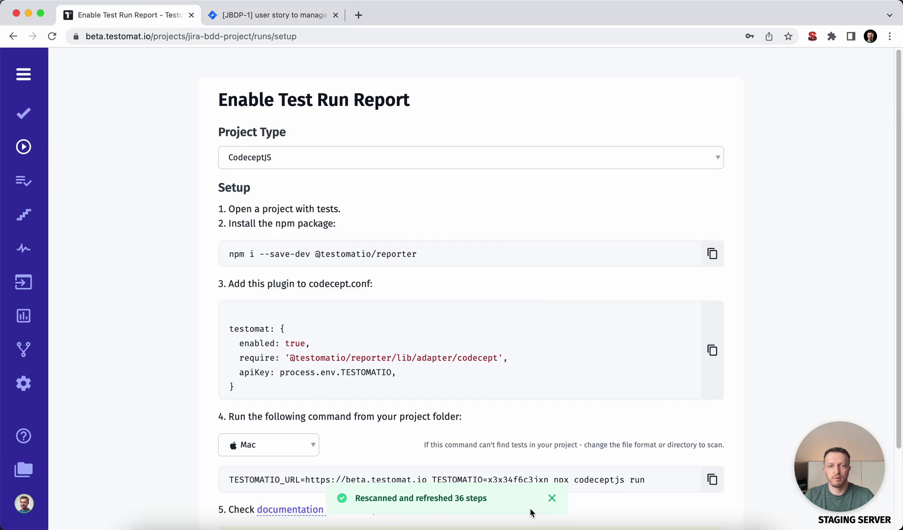
pyautogui.click(712, 480)
# Step: Paste the copied CodeceptJS run command, including the project API key, into the terminal and execute it
pyautogui.click(584, 527)
pyautogui.press('super+v')
pyautogui.press('Return')
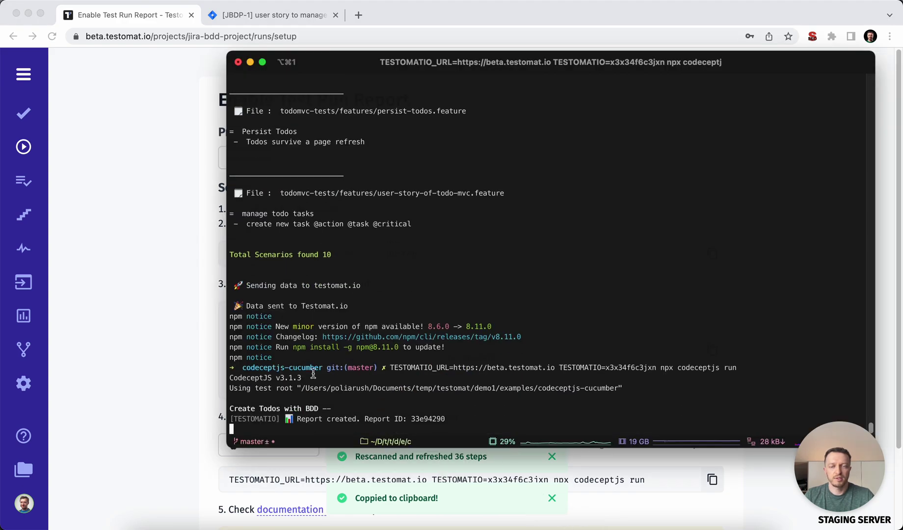
# Step: Finish the reporting setup and open the automated run of 26 May 2022 13:11, checking its progress against the terminal output
pyautogui.click(180, 323)
pyautogui.scroll(-2, 486, 398)
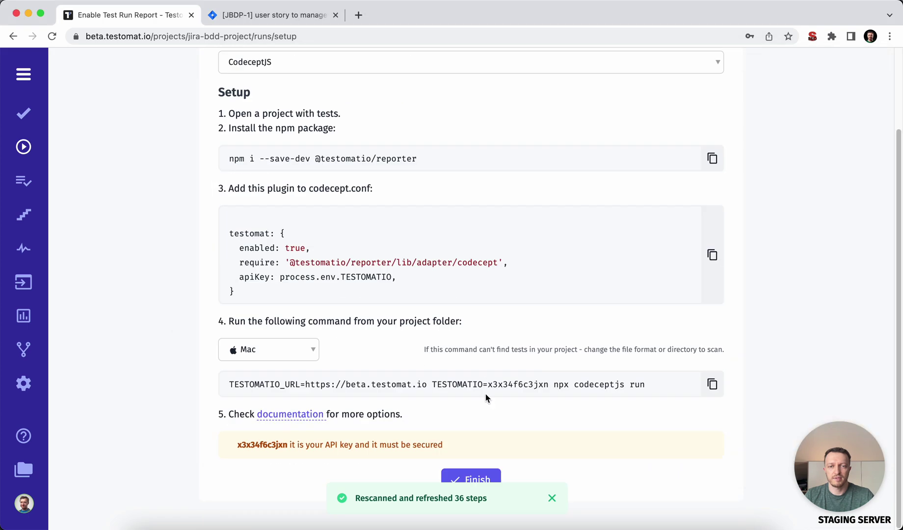
pyautogui.click(471, 477)
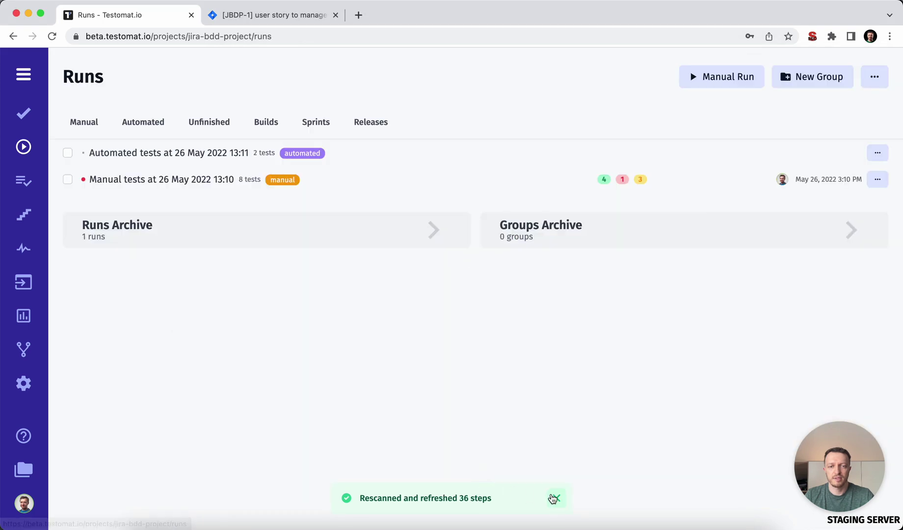
pyautogui.click(127, 153)
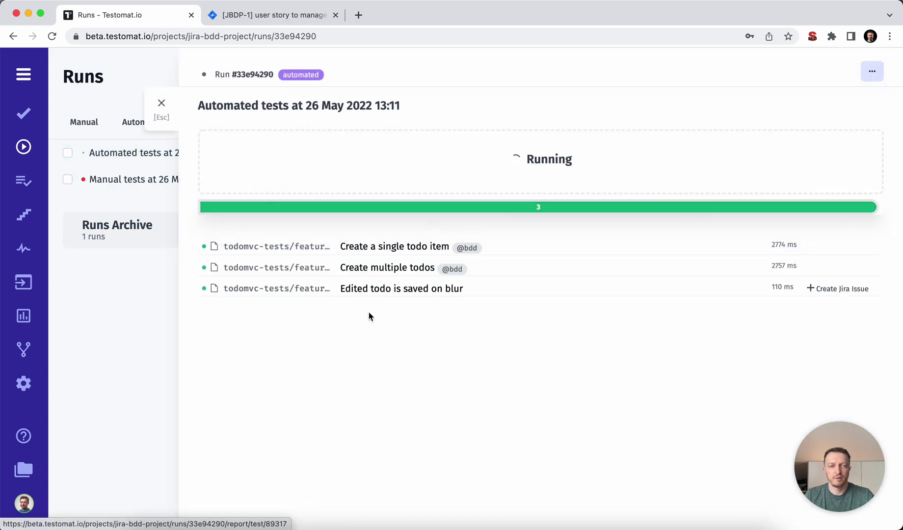
pyautogui.click(587, 526)
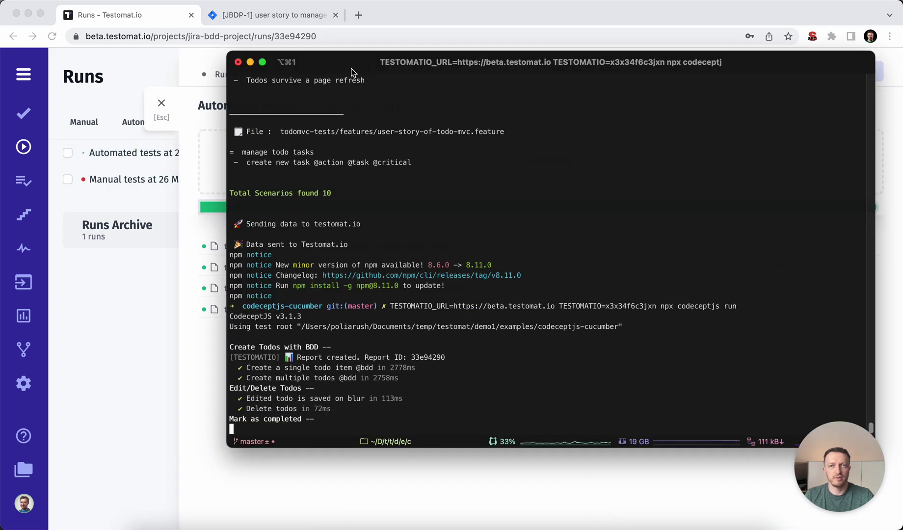
pyautogui.click(210, 376)
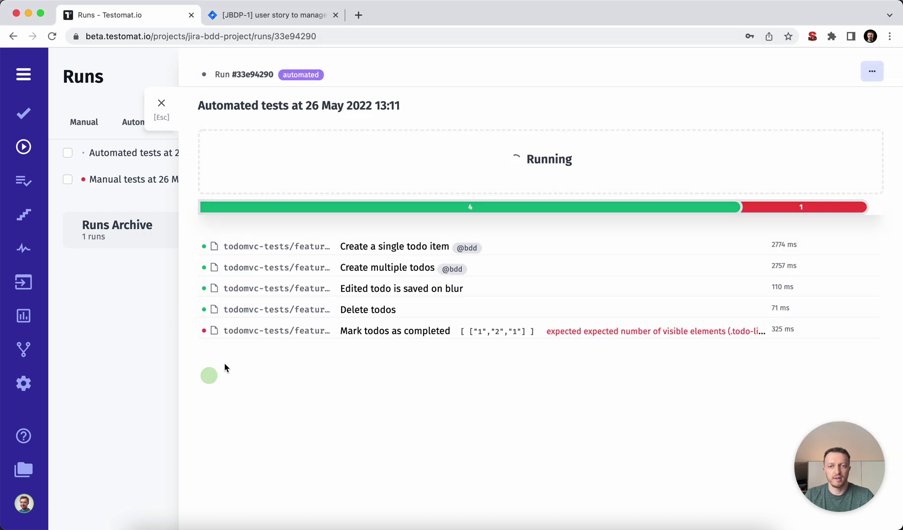
# Step: Examine the failure log, scenario code and attachments of the "Mark todos as completed" test with parameters 1,2,1, then return to the run
pyautogui.click(325, 330)
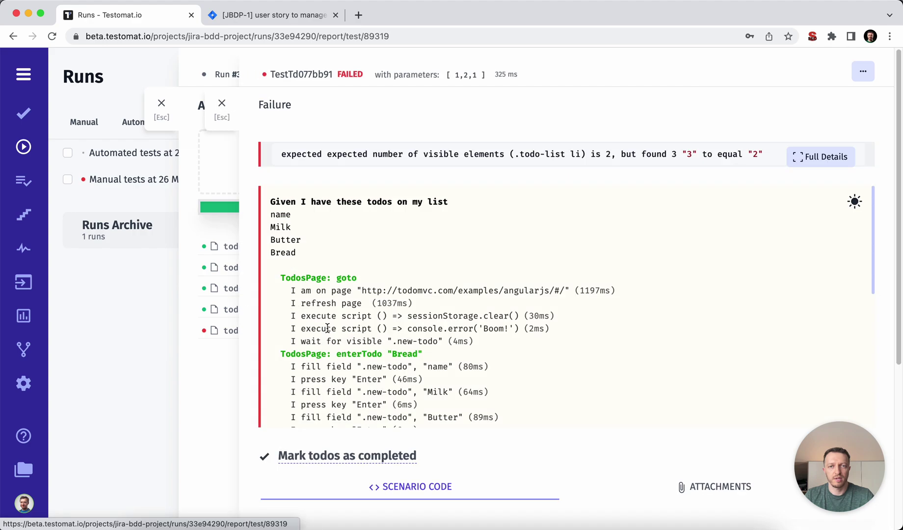
pyautogui.scroll(-7, 419, 362)
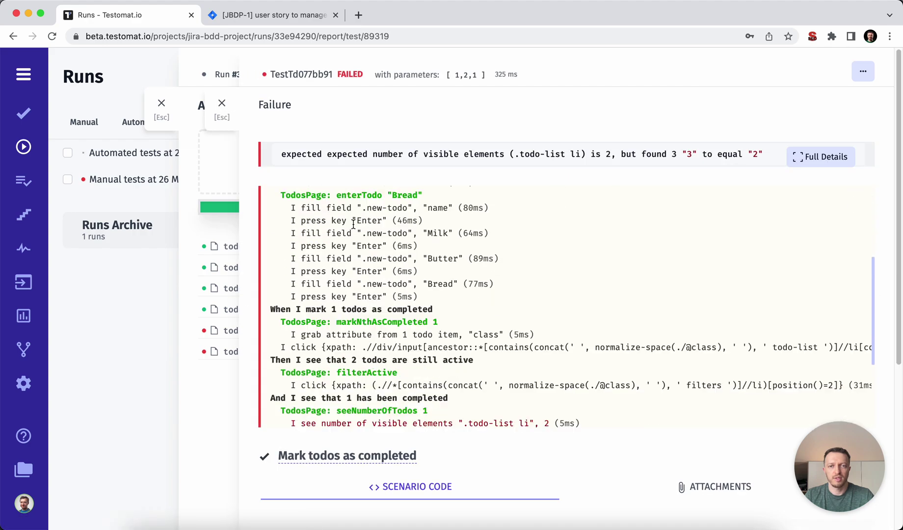
pyautogui.scroll(-5, 379, 250)
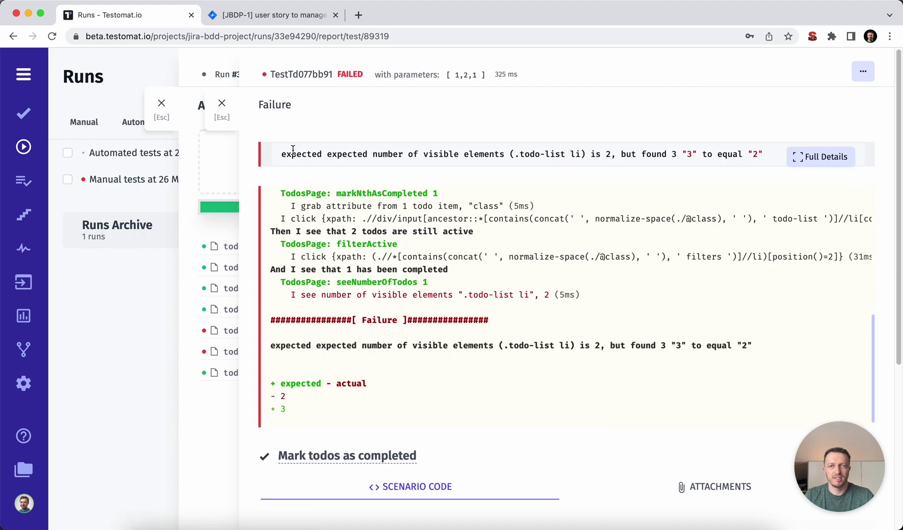
pyautogui.scroll(-1, 354, 268)
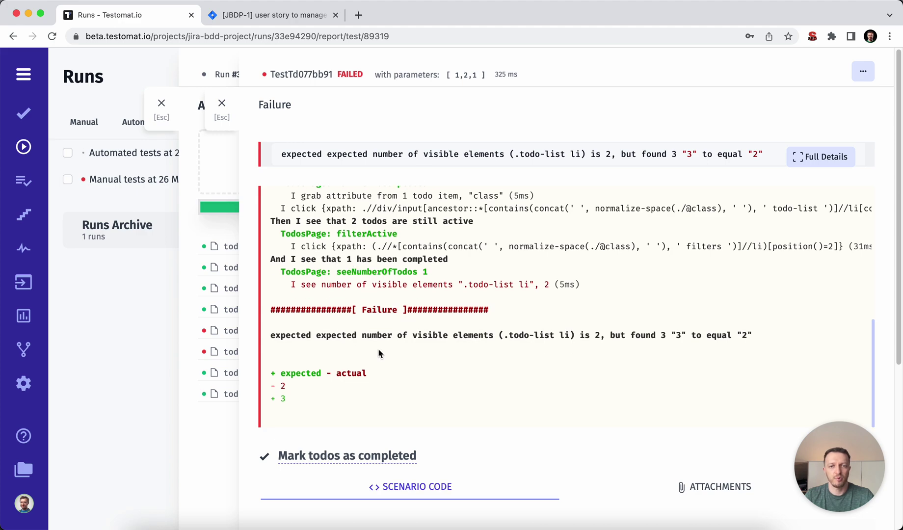
pyautogui.scroll(-6, 379, 353)
pyautogui.scroll(2, 383, 274)
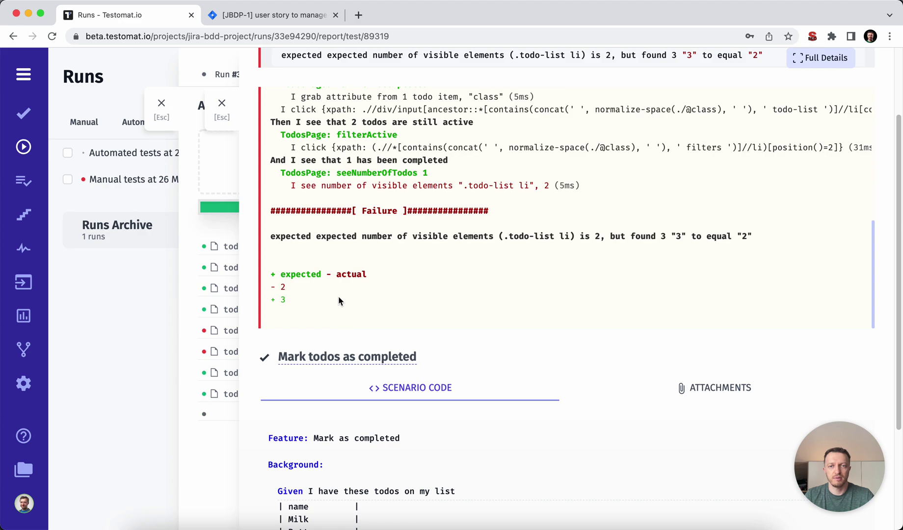
pyautogui.scroll(-5, 339, 301)
pyautogui.scroll(-1, 402, 273)
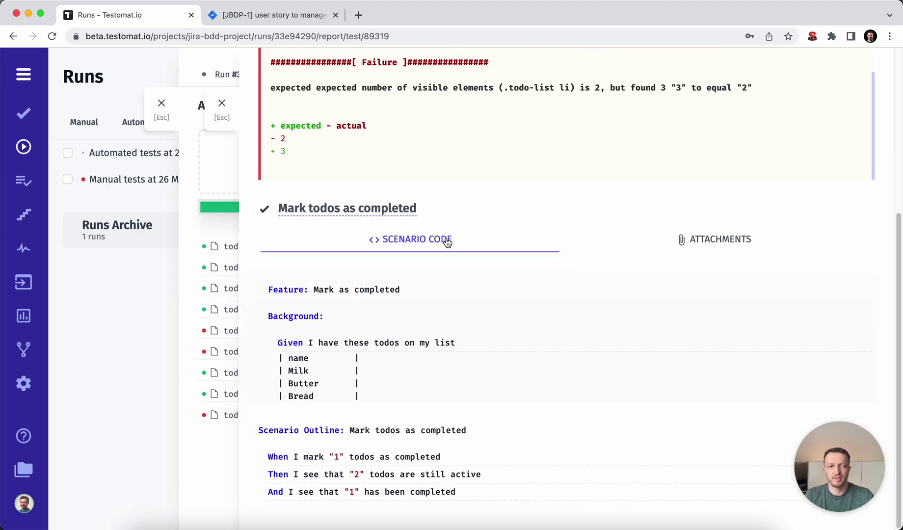
pyautogui.click(716, 240)
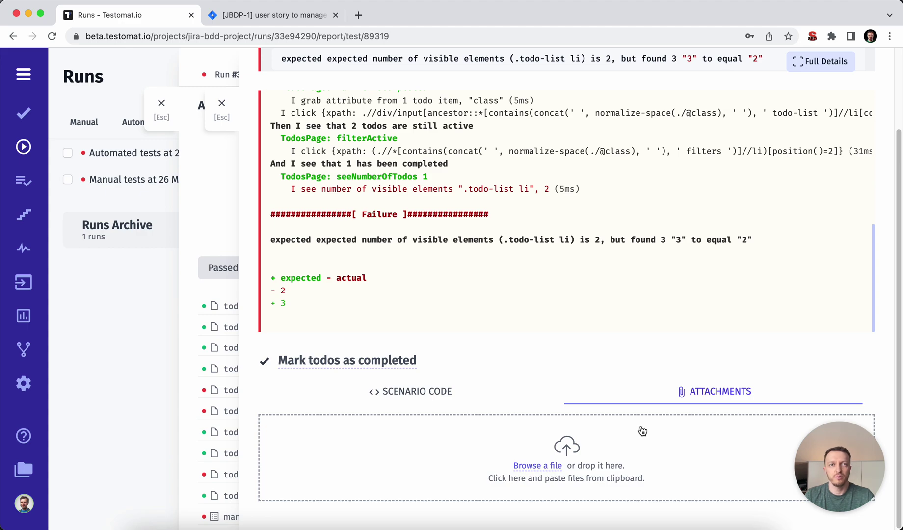
pyautogui.click(238, 119)
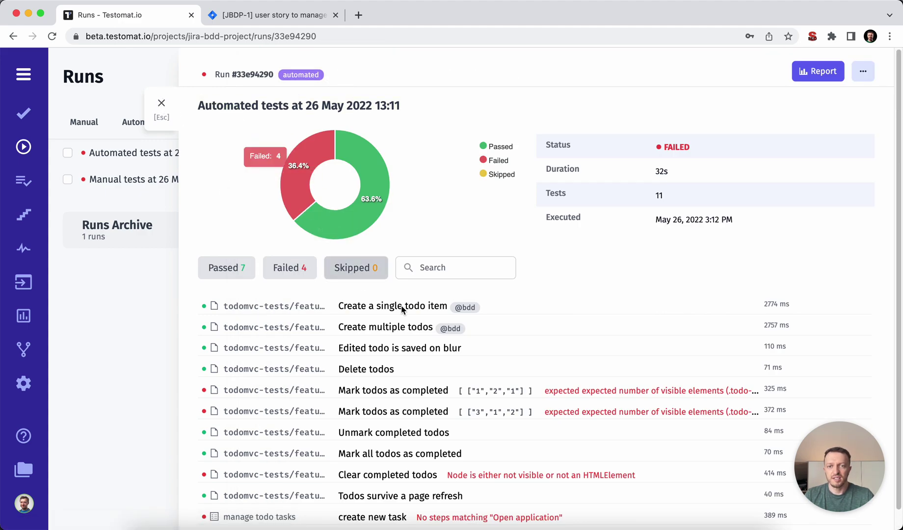
# Step: Look over the automated run's results and filter them to show only the failed tests
pyautogui.scroll(-1, 371, 364)
pyautogui.scroll(1, 365, 356)
pyautogui.click(297, 255)
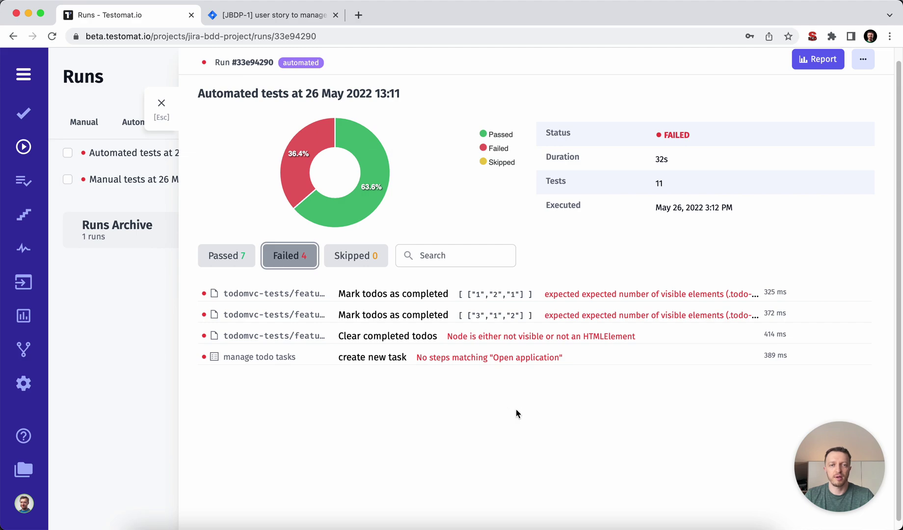
# Step: Switch to story JBDP-1 in Jira, reload it, and create a manual run of its linked tests
pyautogui.click(261, 13)
pyautogui.press('super+r')
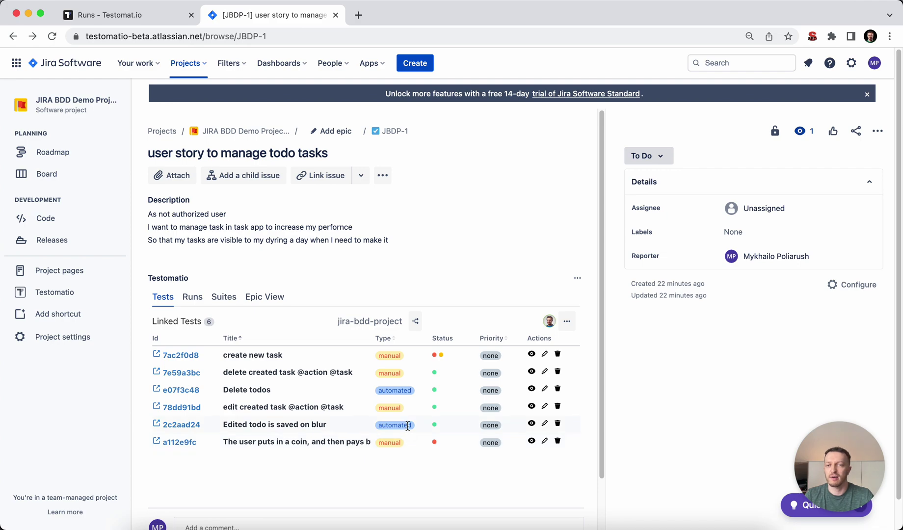
pyautogui.click(566, 321)
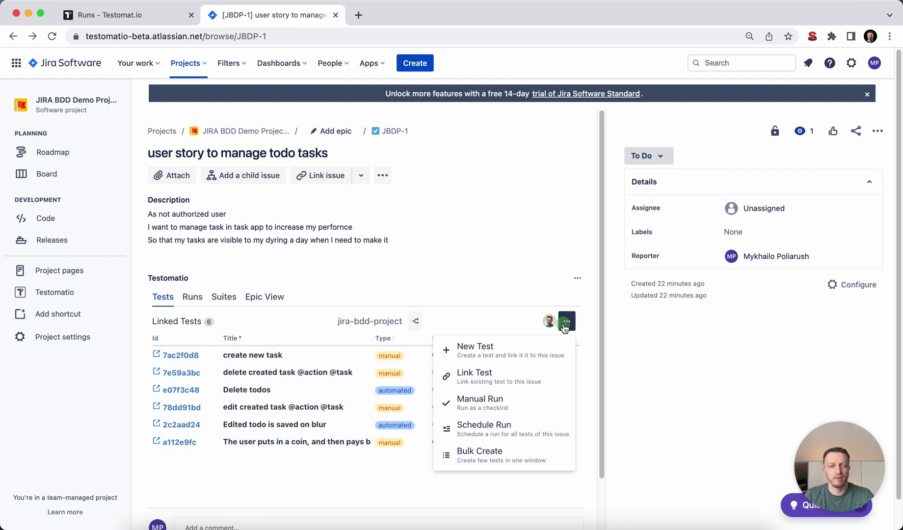
pyautogui.click(481, 401)
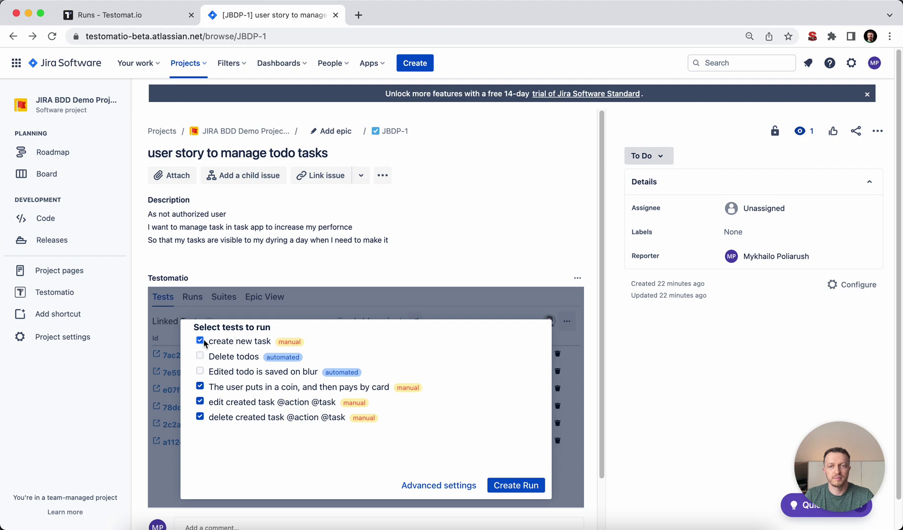
pyautogui.click(515, 485)
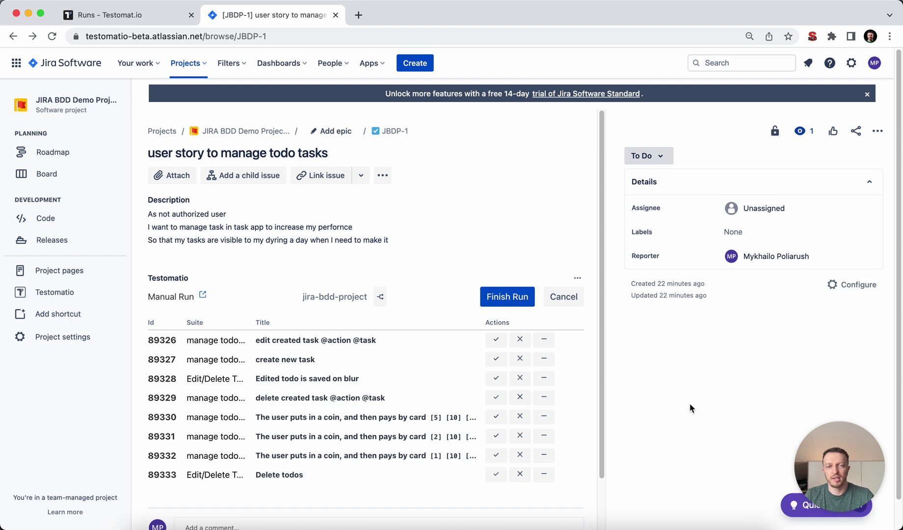
# Step: Mark "edit created task" and the coin example [2] passed, coin example [5] skipped, all other tests failed, and finish the run
pyautogui.click(496, 340)
pyautogui.click(519, 360)
pyautogui.click(520, 379)
pyautogui.click(520, 398)
pyautogui.click(544, 416)
pyautogui.click(496, 436)
pyautogui.click(520, 455)
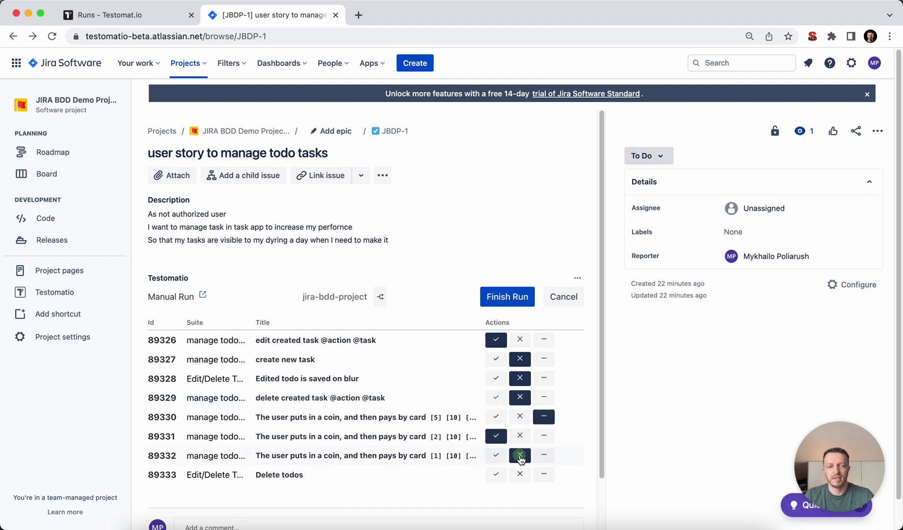
pyautogui.click(520, 474)
pyautogui.click(528, 298)
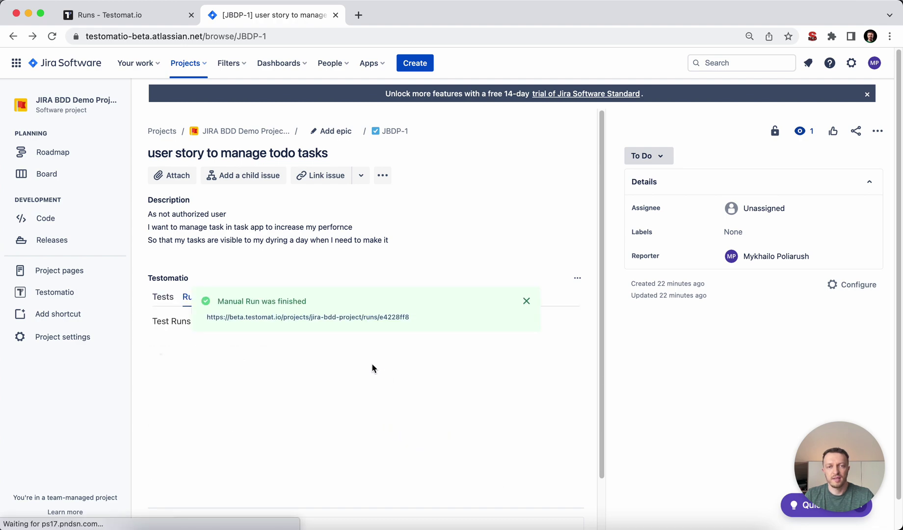
pyautogui.click(526, 301)
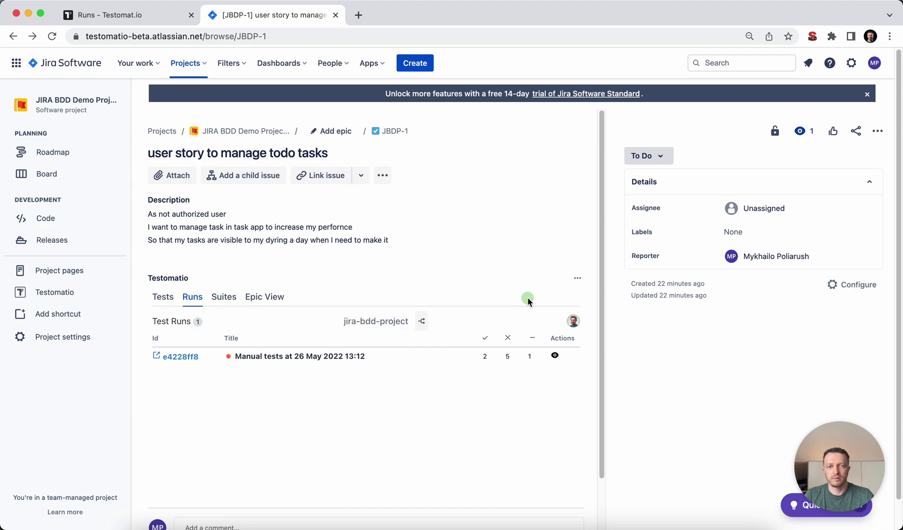
# Step: Review the manual run of 26 May 2022 13:12 and the runs overview in Testomat.io, and return to the story's linked tests in Jira
pyautogui.keyDown('super'); pyautogui.click(177, 361); pyautogui.keyUp('super')
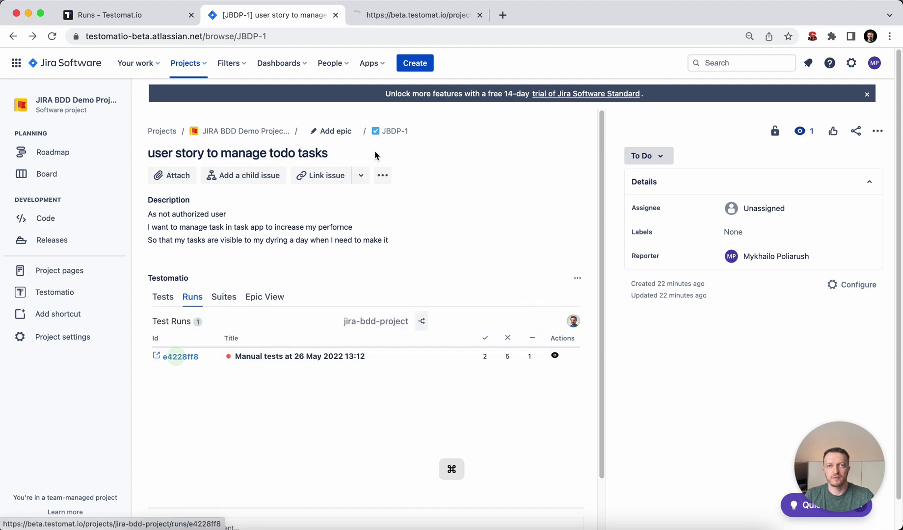
pyautogui.click(397, 16)
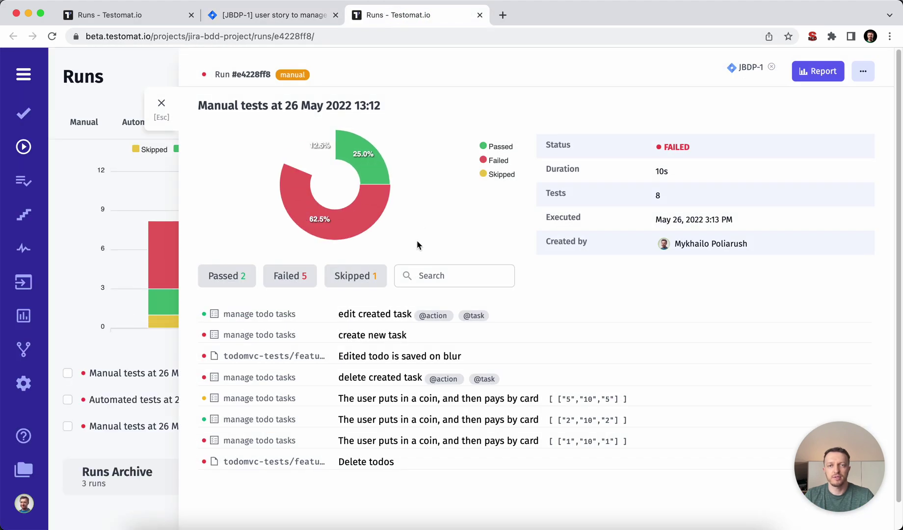
pyautogui.click(161, 103)
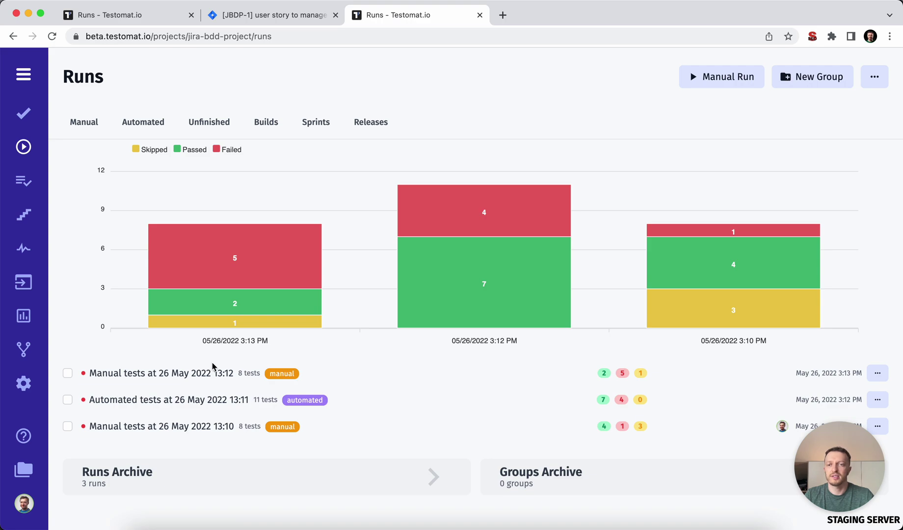
pyautogui.click(258, 16)
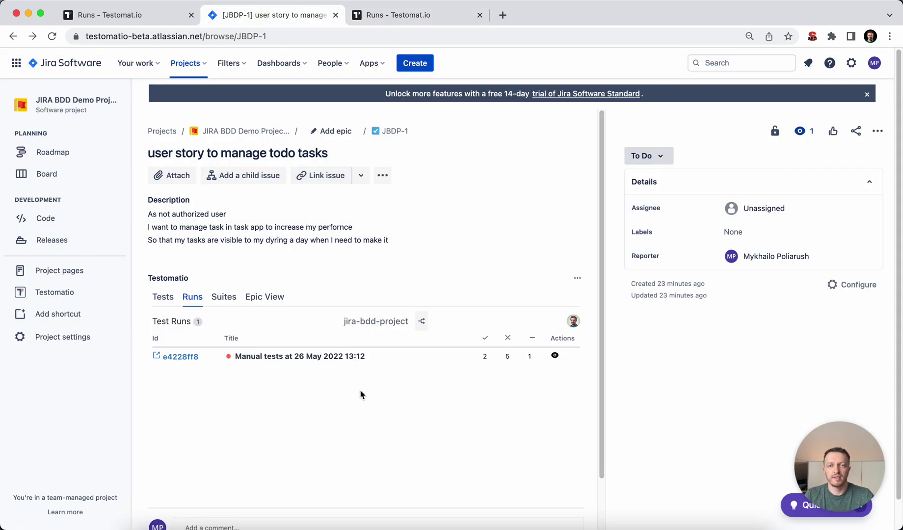
pyautogui.click(166, 300)
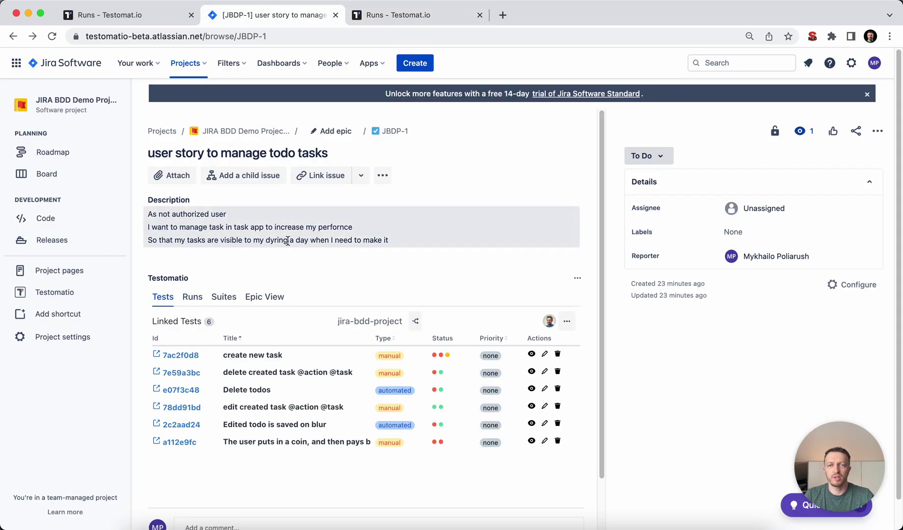
# Step: Start a new test linked to the Jira story with the scenario title "a new test from jira"
pyautogui.moveTo(548, 320)
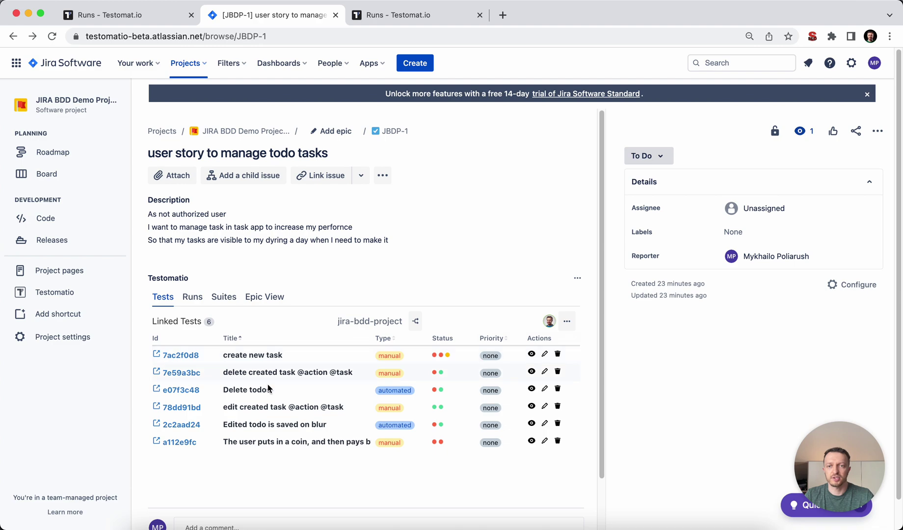
pyautogui.click(567, 321)
pyautogui.click(459, 351)
pyautogui.click(317, 331)
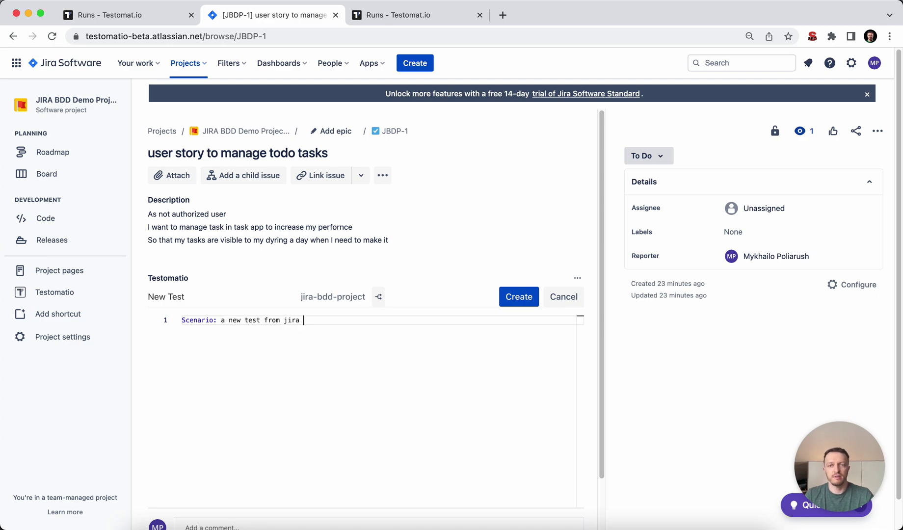
pyautogui.write('a new test from jira')
# Step: Add the suggested steps "Given Add long name", "When Add regular task name" and "Then Add task name with unicode" to the scenario
pyautogui.press('Return')
pyautogui.write('Giv')
pyautogui.press('Return')
pyautogui.press('Return')
pyautogui.write('Whe')
pyautogui.press('Down')
pyautogui.press('Return')
pyautogui.press('Return')
pyautogui.write('The')
pyautogui.press('Down')
pyautogui.press('Down')
pyautogui.press('Down')
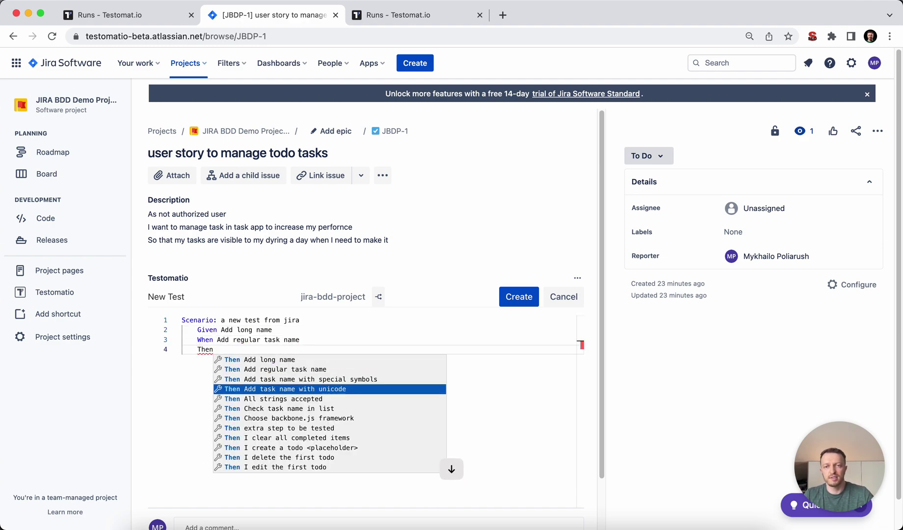
pyautogui.press('Return')
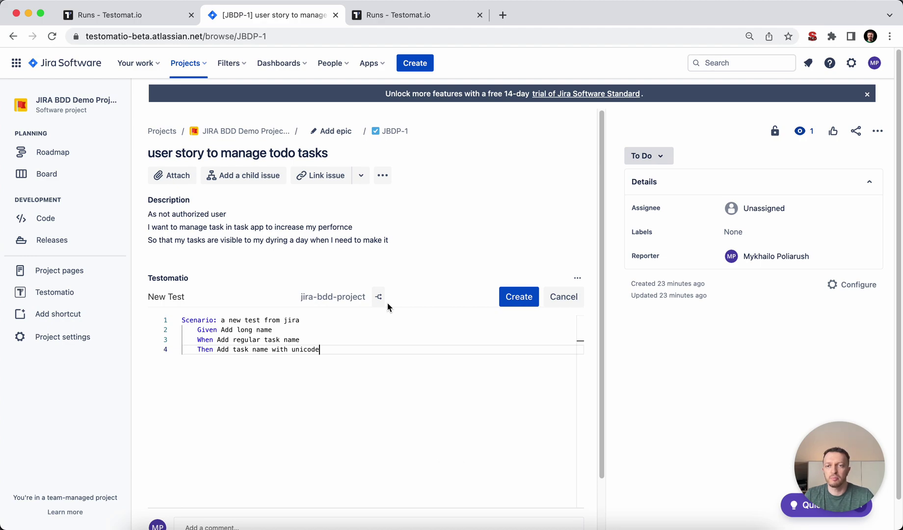
# Step: Create the test in the last listed "manage todo tasks" suite and dismiss the notification
pyautogui.click(519, 297)
pyautogui.click(301, 365)
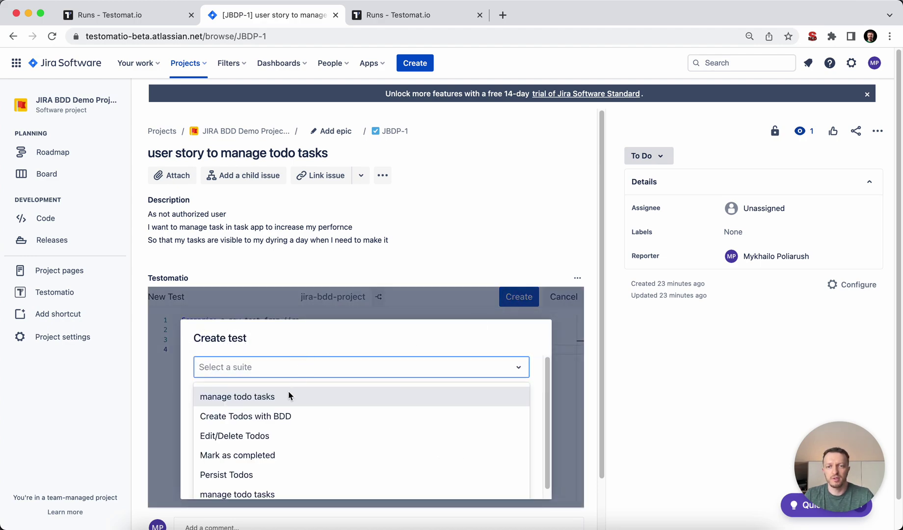
pyautogui.click(256, 494)
pyautogui.click(341, 411)
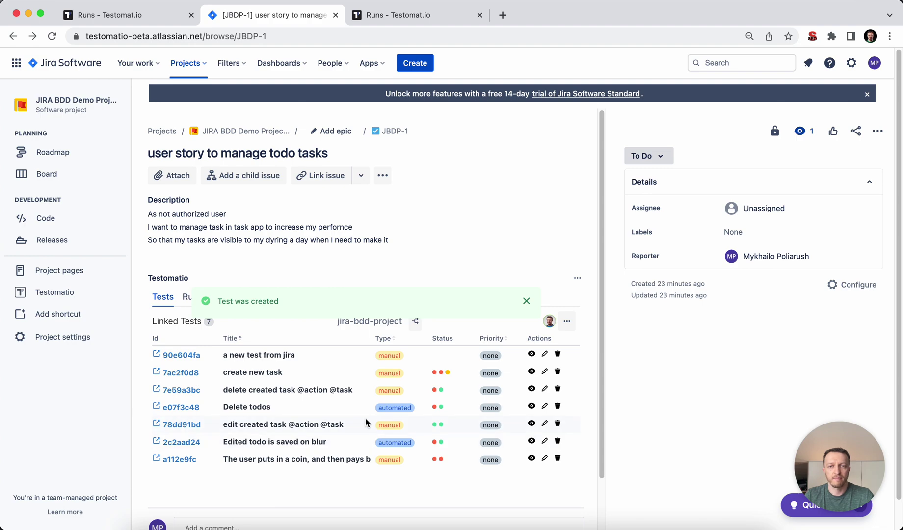
pyautogui.click(525, 301)
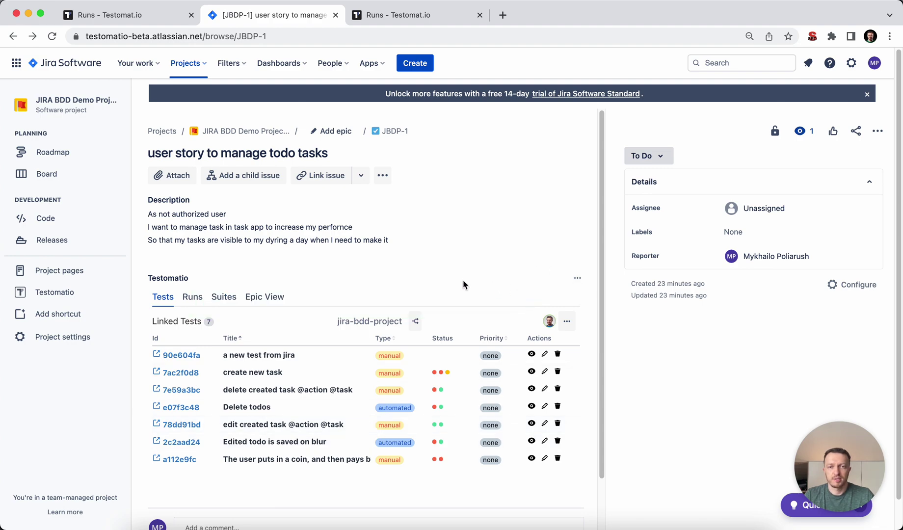
# Step: Examine the scenario of "a new test from jira" in Testomat.io and the feature description of its parent suite "manage todo tasks"
pyautogui.moveTo(295, 355); pyautogui.dragTo(223, 356)
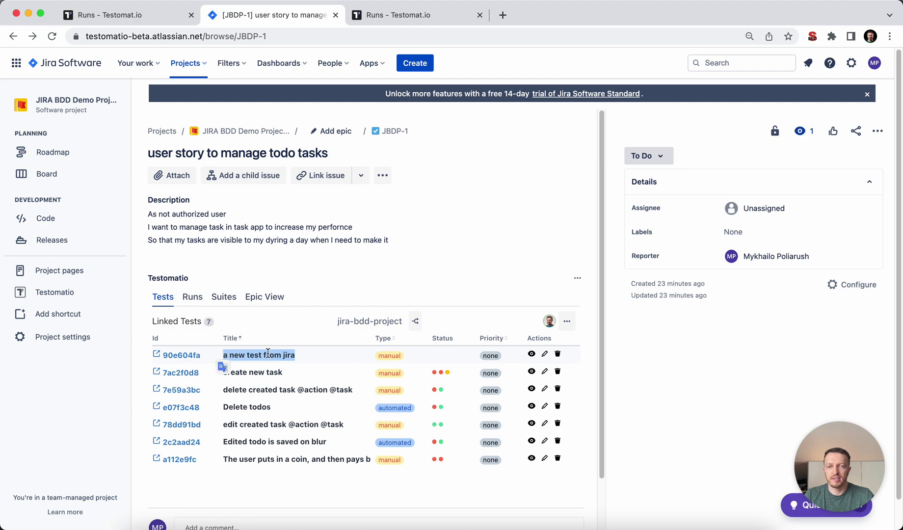
pyautogui.keyDown('super'); pyautogui.click(181, 355); pyautogui.keyUp('super')
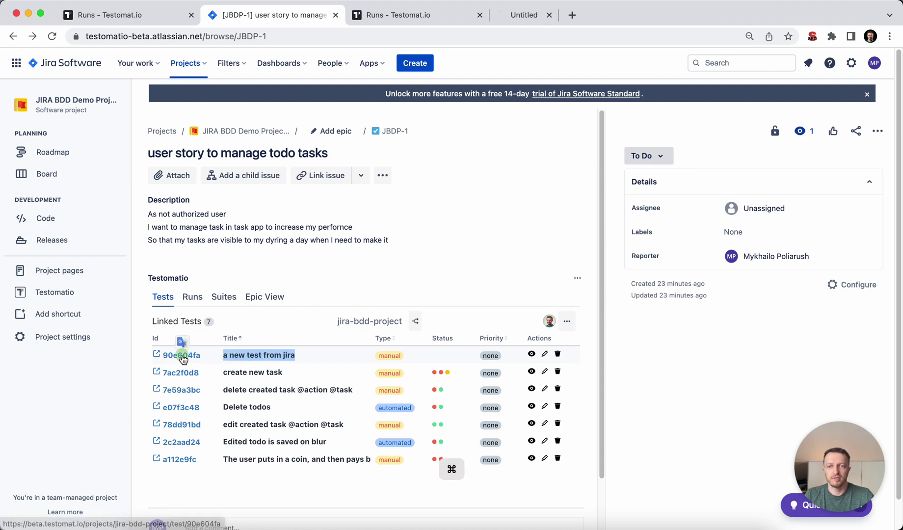
pyautogui.click(539, 15)
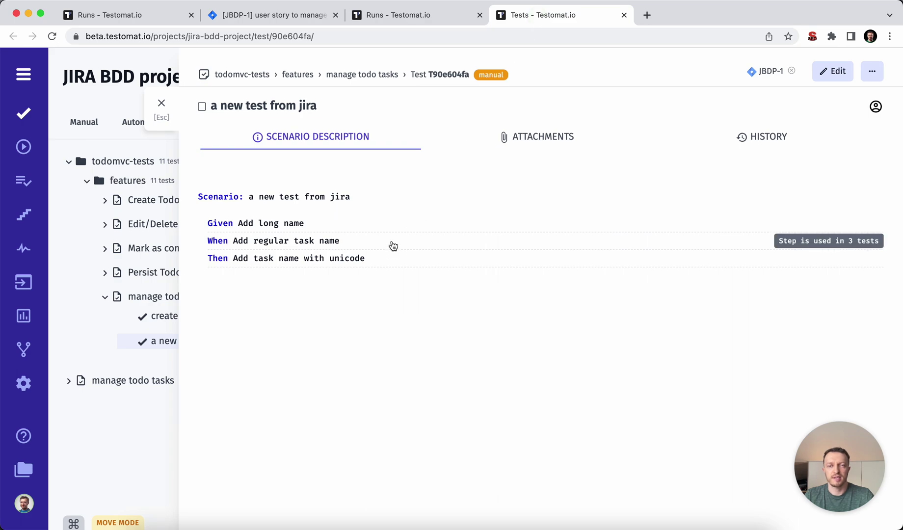
pyautogui.click(171, 111)
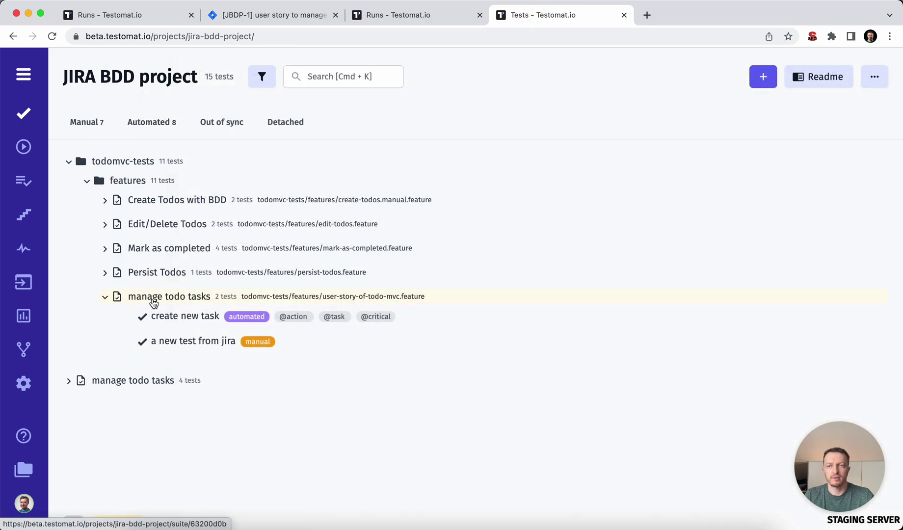
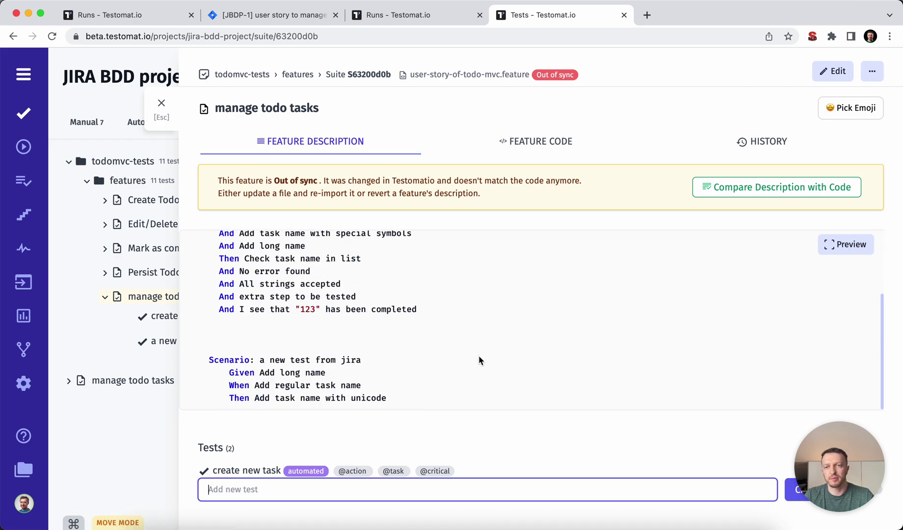
pyautogui.click(161, 106)
# Step: Look through the top-level "manage todo tasks" suite outside the todomvc-tests folder and open its feature description for editing
pyautogui.click(69, 381)
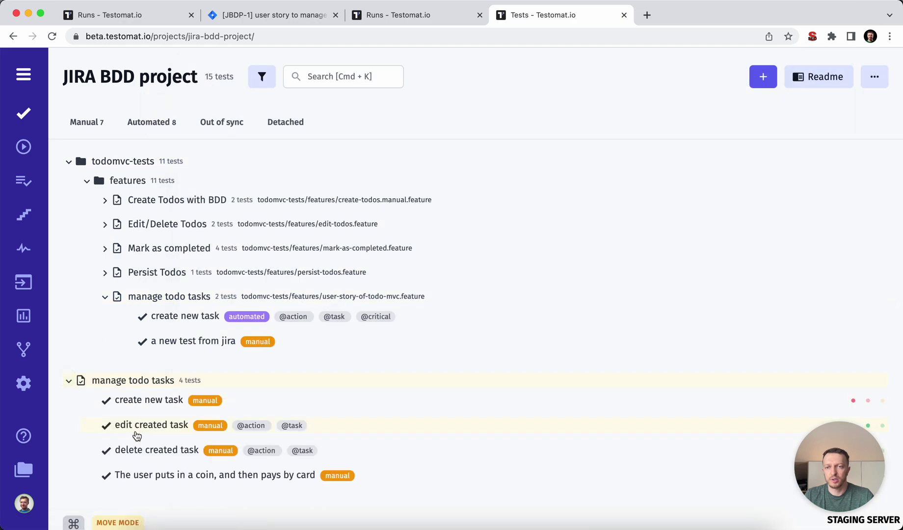
pyautogui.click(142, 381)
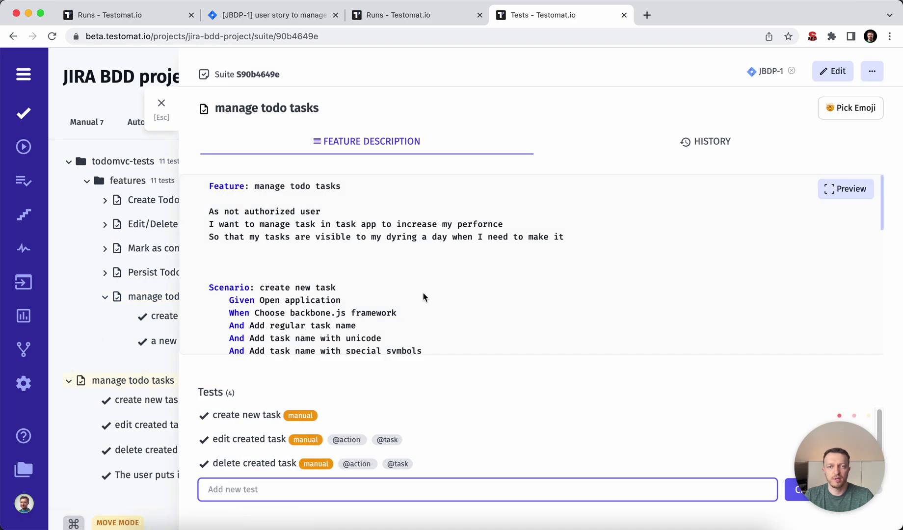
pyautogui.scroll(-10, 607, 263)
pyautogui.scroll(-3, 474, 309)
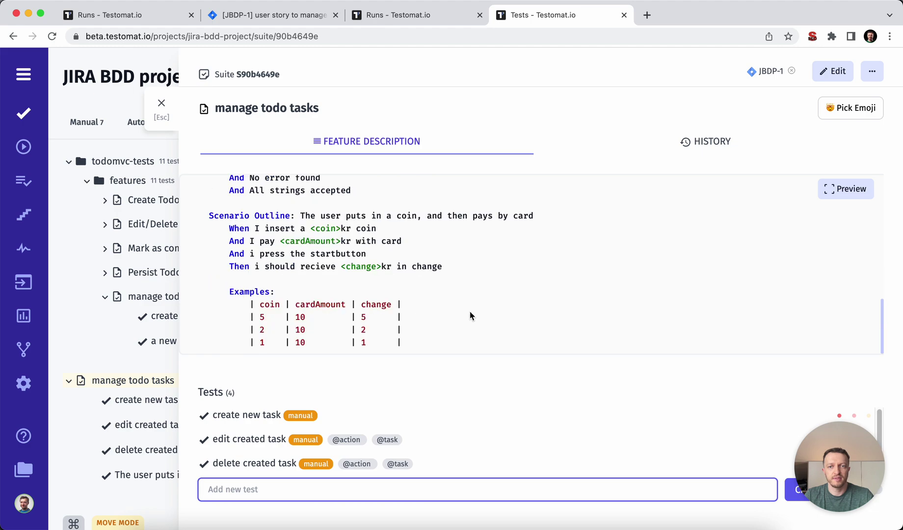
pyautogui.click(833, 72)
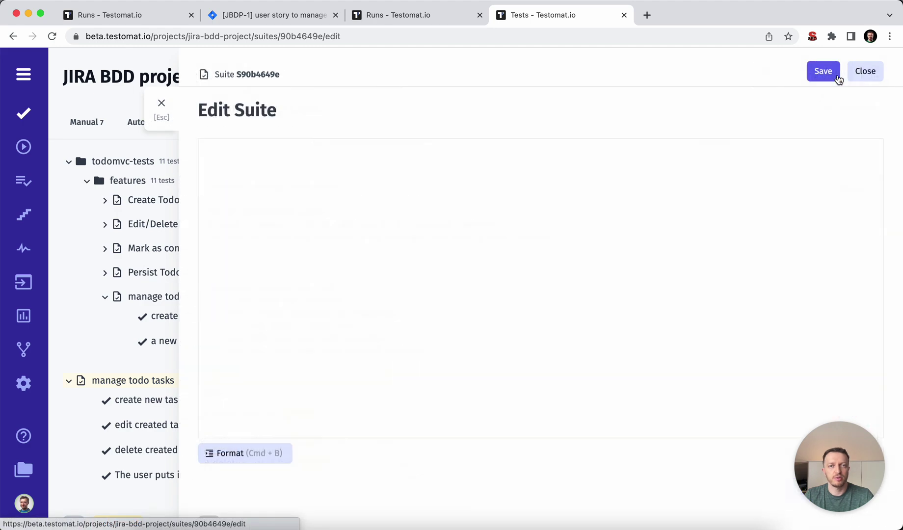
pyautogui.scroll(-5, 456, 372)
pyautogui.click(435, 422)
pyautogui.click(374, 297)
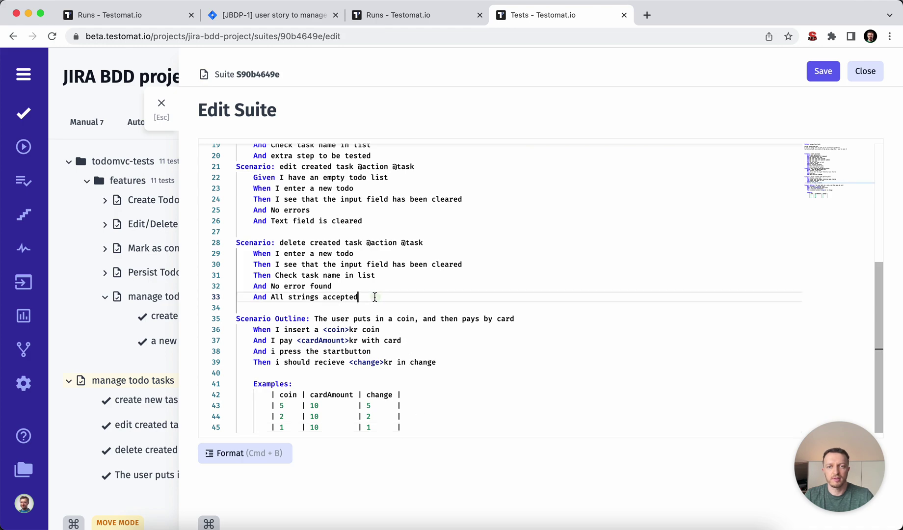
pyautogui.moveTo(374, 297); pyautogui.dragTo(234, 244)
pyautogui.press('super+c')
pyautogui.click(383, 297)
pyautogui.press('Return')
pyautogui.press('Return')
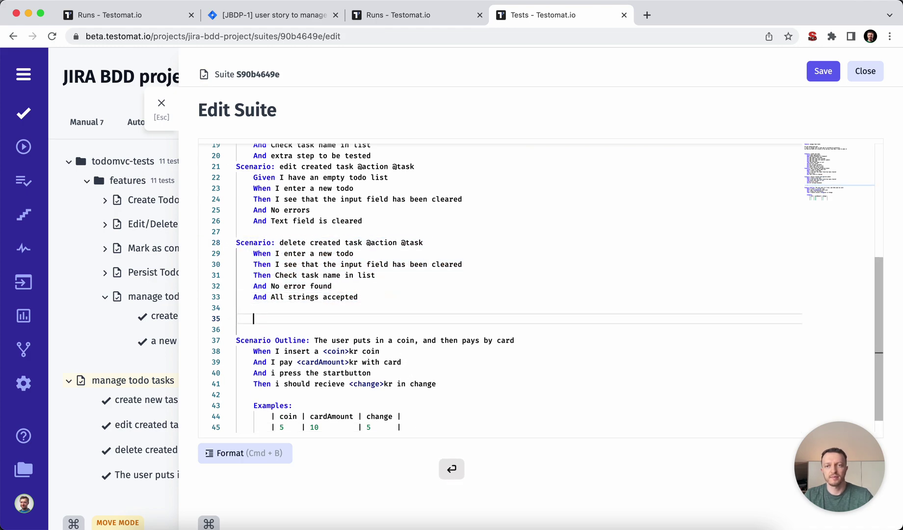
pyautogui.press('super+v')
# Step: Rename the duplicated scenario as "a new extra scenario", save the suite and close the editor
pyautogui.press('Up')
pyautogui.press('Up')
pyautogui.press('Up')
pyautogui.press('Up')
pyautogui.press('Up')
pyautogui.hotkey('alt', 'Left')
pyautogui.hotkey('alt', 'Left')
pyautogui.hotkey('alt', 'Left')
pyautogui.hotkey('alt', 'Left')
pyautogui.hotkey('alt', 'Left')
pyautogui.hotkey('alt', 'Right')
pyautogui.press('Right')
pyautogui.press('Right')
pyautogui.press('shift+super+Right')
pyautogui.write('a new extra scena')
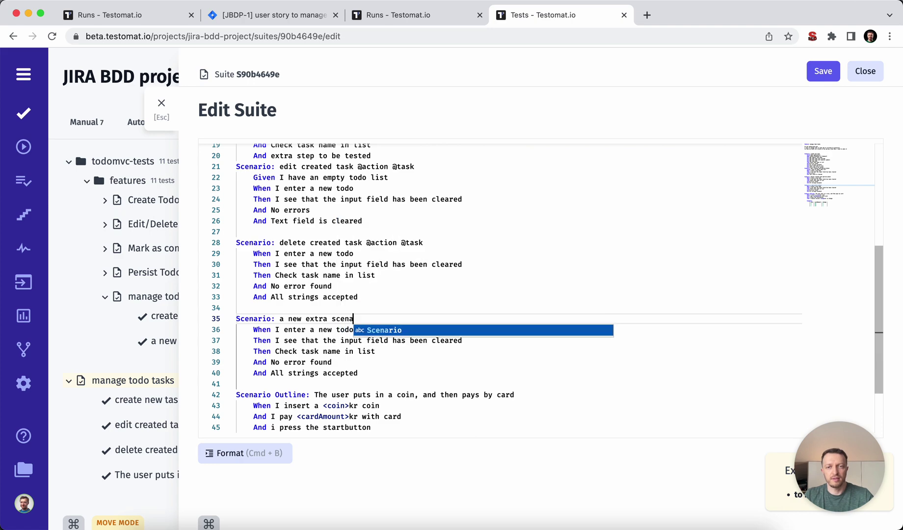
pyautogui.write('rio')
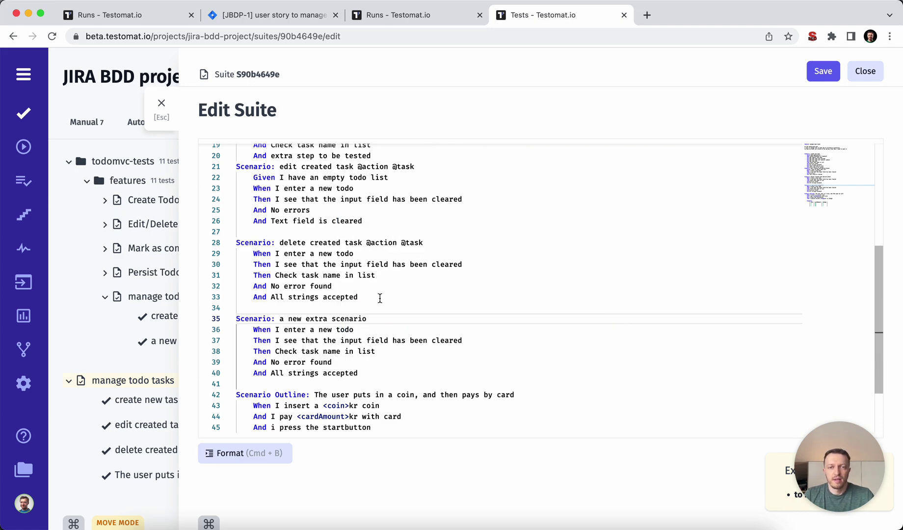
pyautogui.click(381, 373)
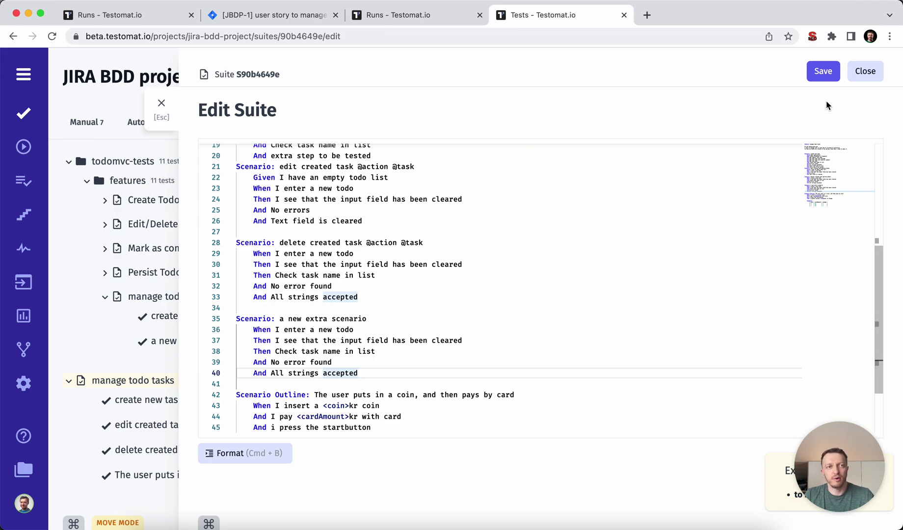
pyautogui.click(827, 72)
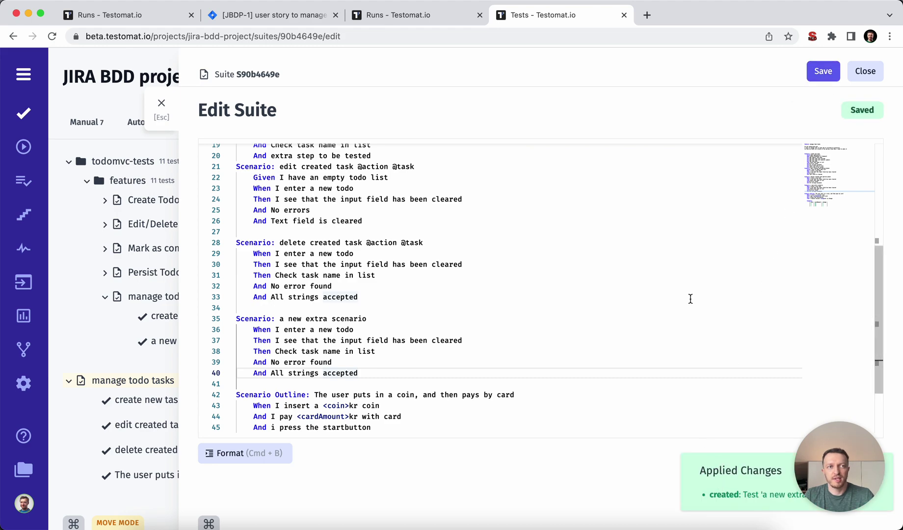
pyautogui.click(870, 71)
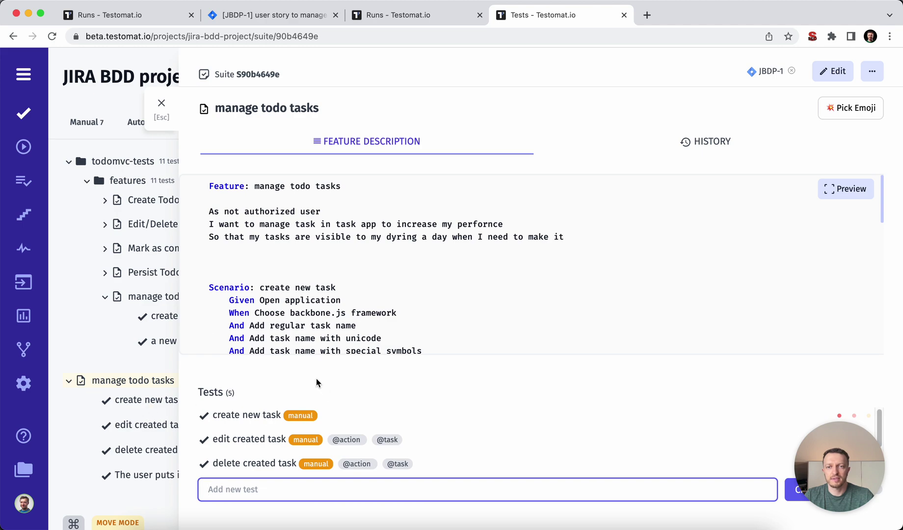
# Step: Reload the project's tests and open "a new extra scenario" to examine its steps and linked Jira issue
pyautogui.click(206, 39)
pyautogui.press('Return')
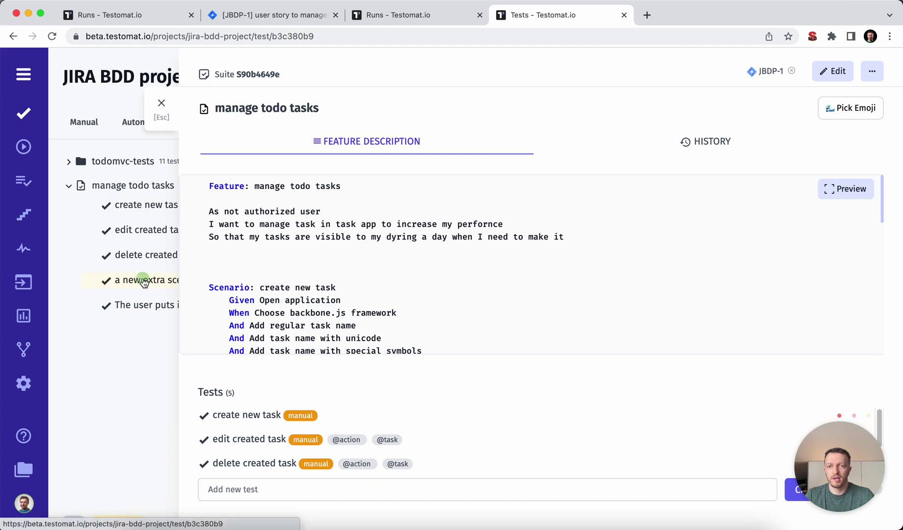
pyautogui.click(145, 280)
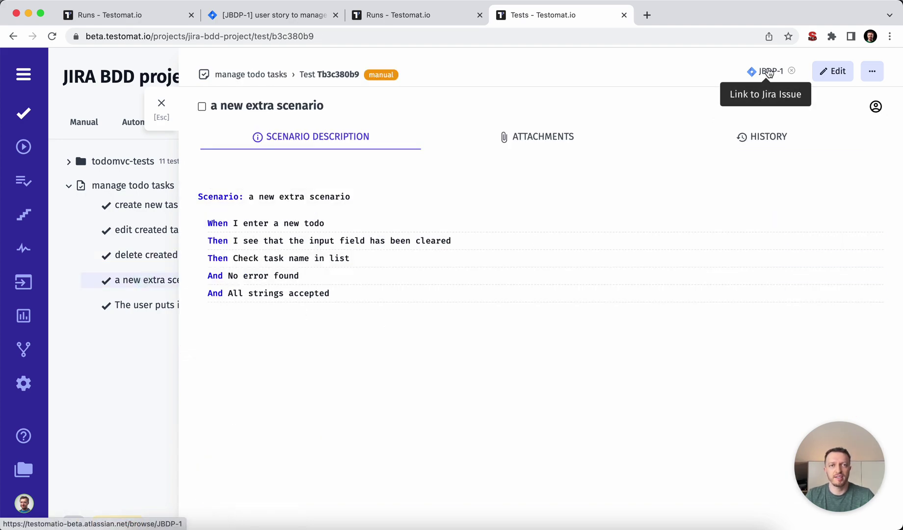
# Step: Switch to Jira, reload story JBDP-1, and examine its linked tests for "a new extra scenario" and the available test actions
pyautogui.click(417, 15)
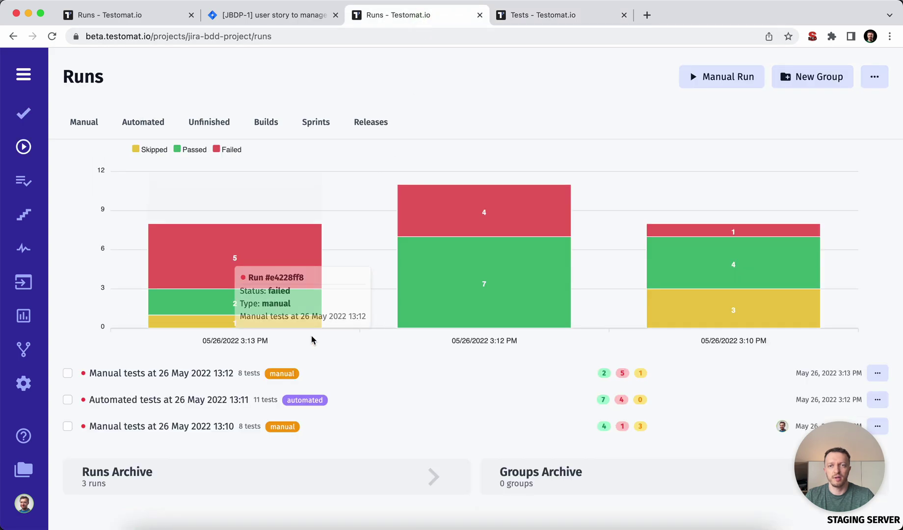
pyautogui.click(270, 15)
pyautogui.press('super+r')
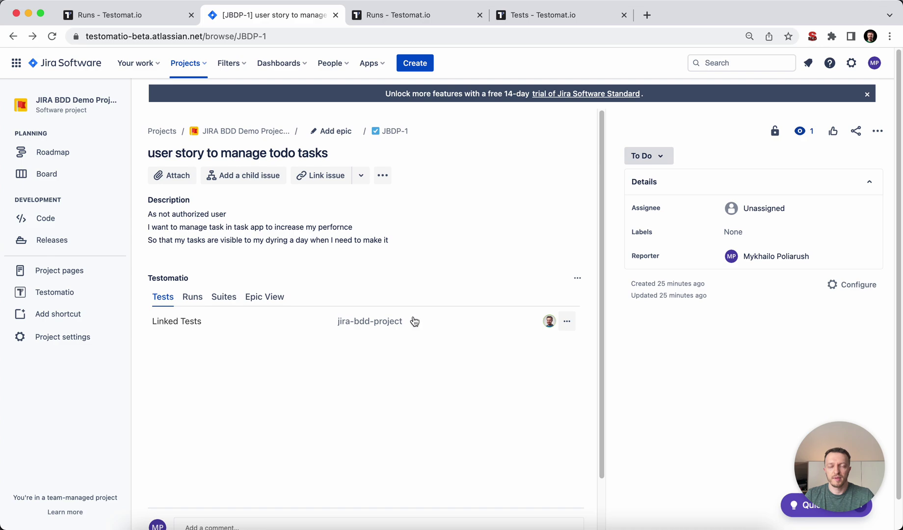
pyautogui.scroll(-1, 354, 331)
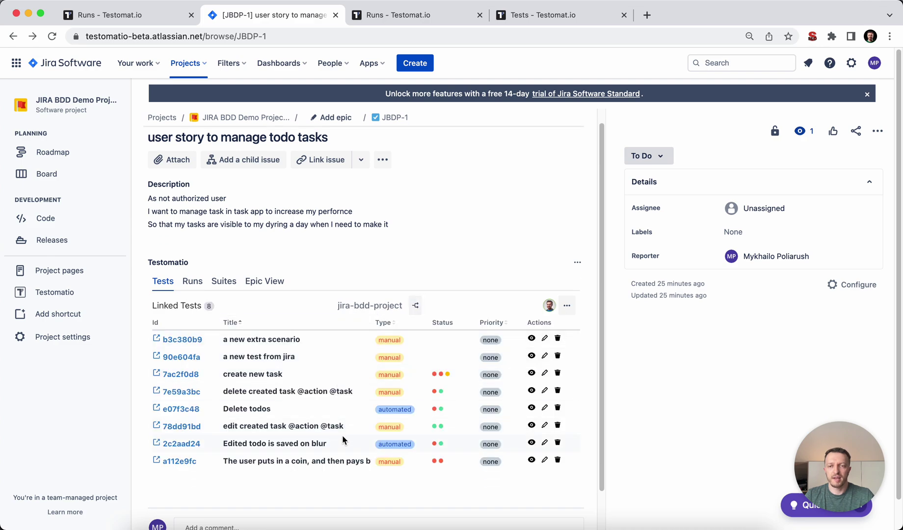
pyautogui.moveTo(301, 339); pyautogui.dragTo(221, 339)
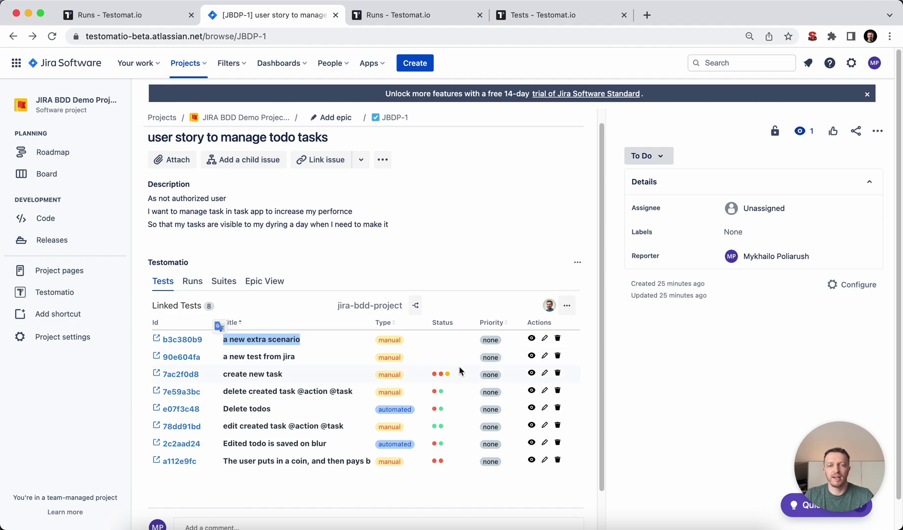
pyautogui.click(567, 307)
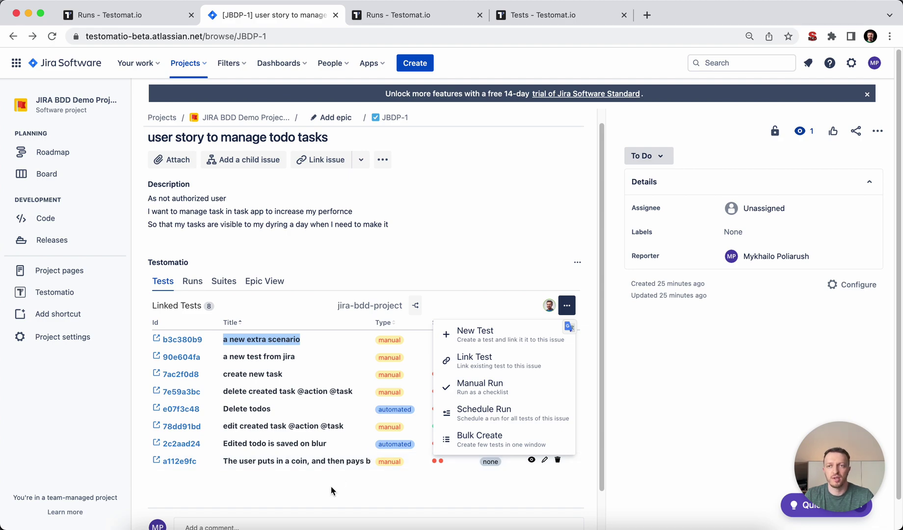
pyautogui.click(387, 242)
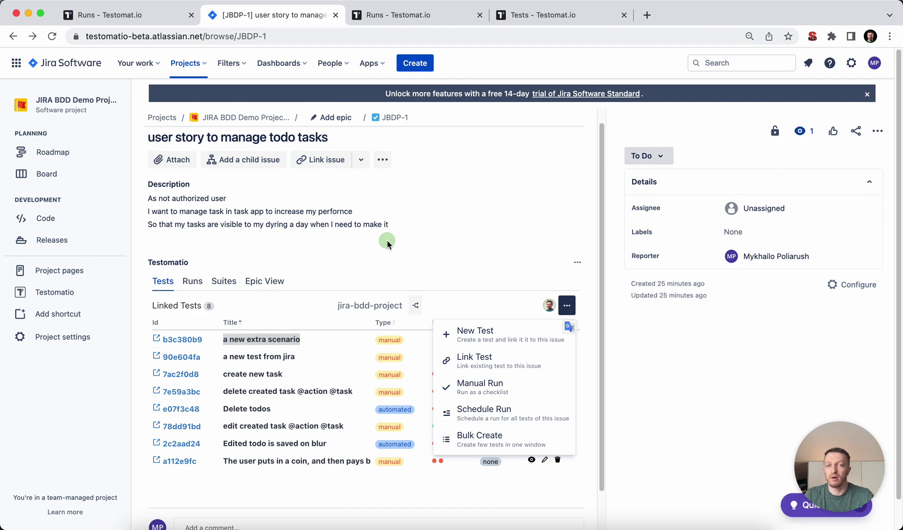
# Step: Open the Jira project's Testomatio tests coverage and look through the tests associated with JBDP-1
pyautogui.click(60, 293)
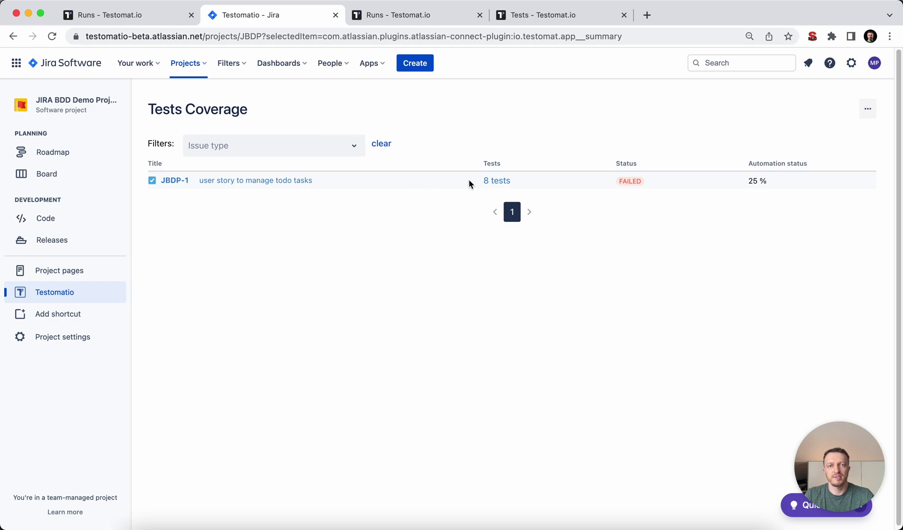
pyautogui.click(497, 180)
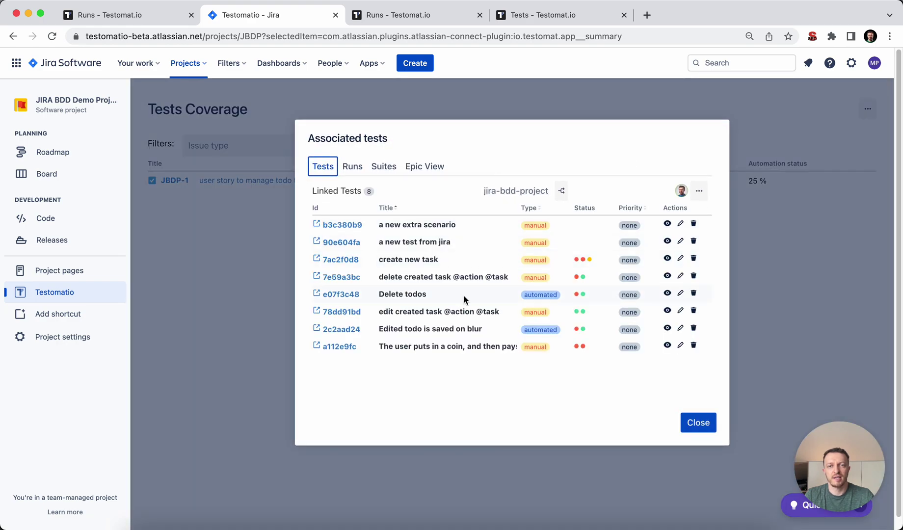
pyautogui.click(755, 325)
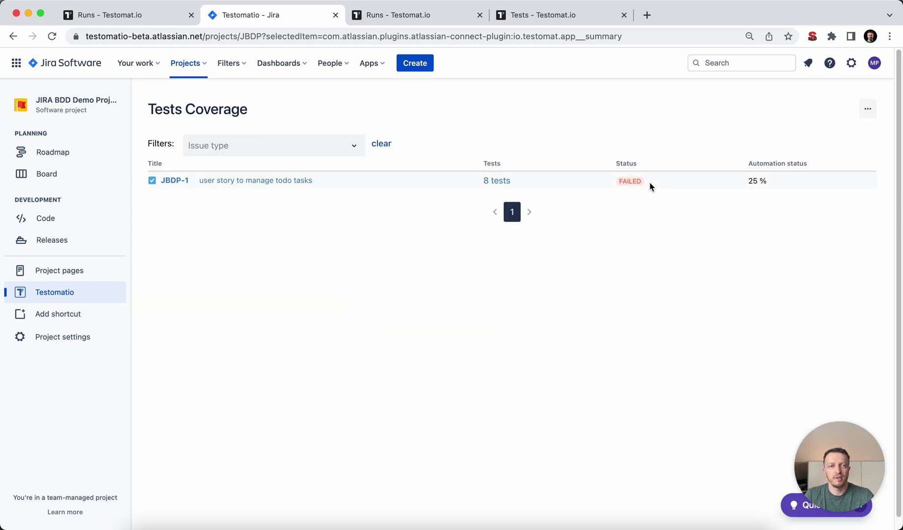
# Step: Examine the run status and automation status of JBDP-1 in the tests coverage overview
pyautogui.click(606, 180)
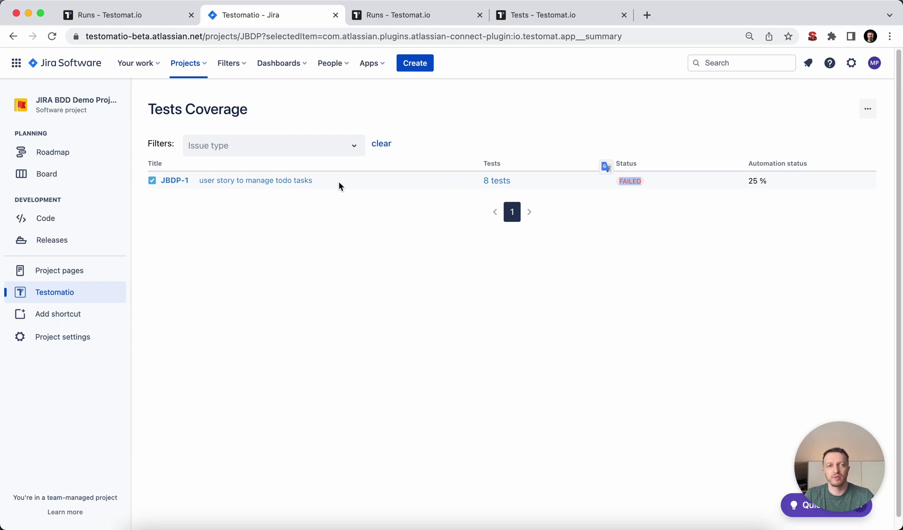
pyautogui.click(667, 241)
pyautogui.moveTo(747, 181); pyautogui.dragTo(782, 185)
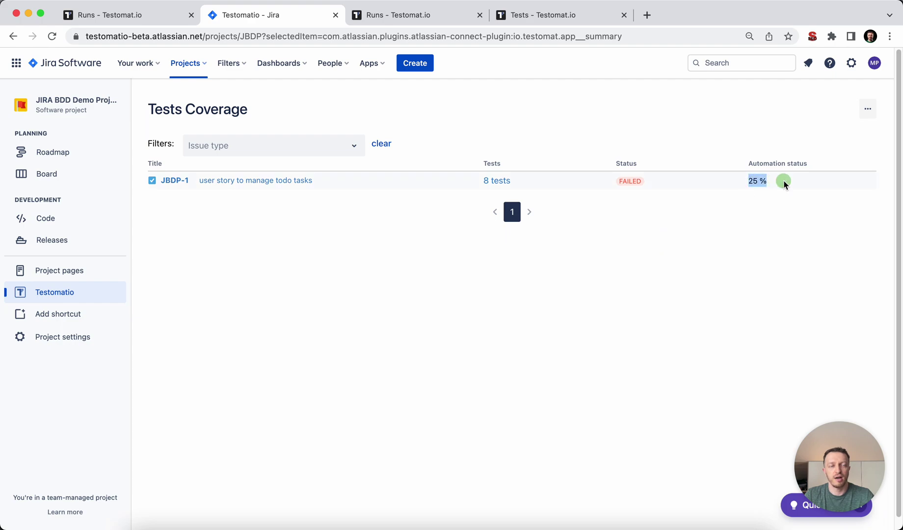
pyautogui.click(756, 243)
pyautogui.moveTo(769, 182); pyautogui.dragTo(751, 180)
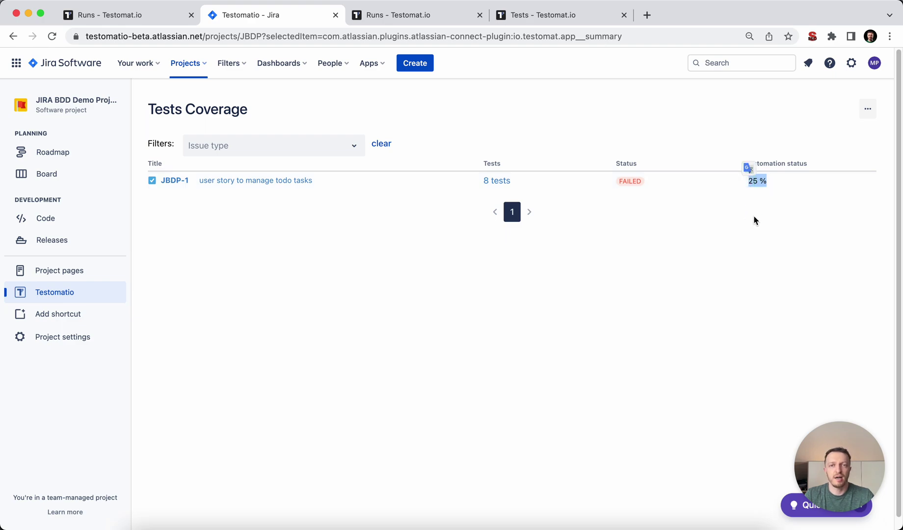
pyautogui.click(721, 215)
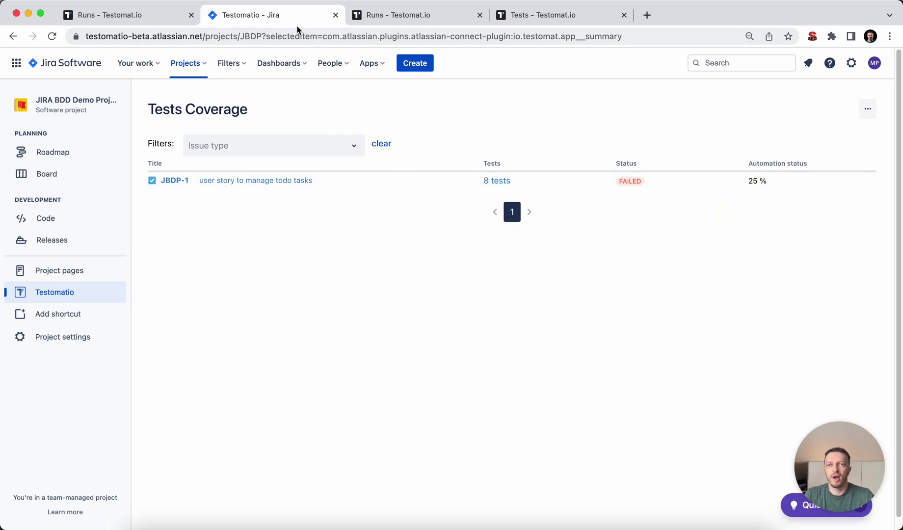
# Step: Switch to Testomat.io, leave the automated run report, and look through the tests of the top-level "manage todo tasks" suite
pyautogui.click(105, 15)
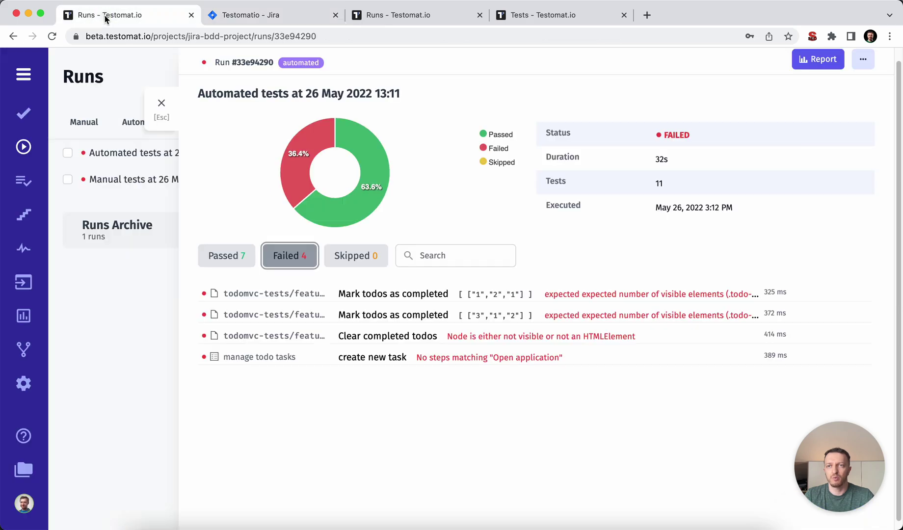
pyautogui.click(161, 105)
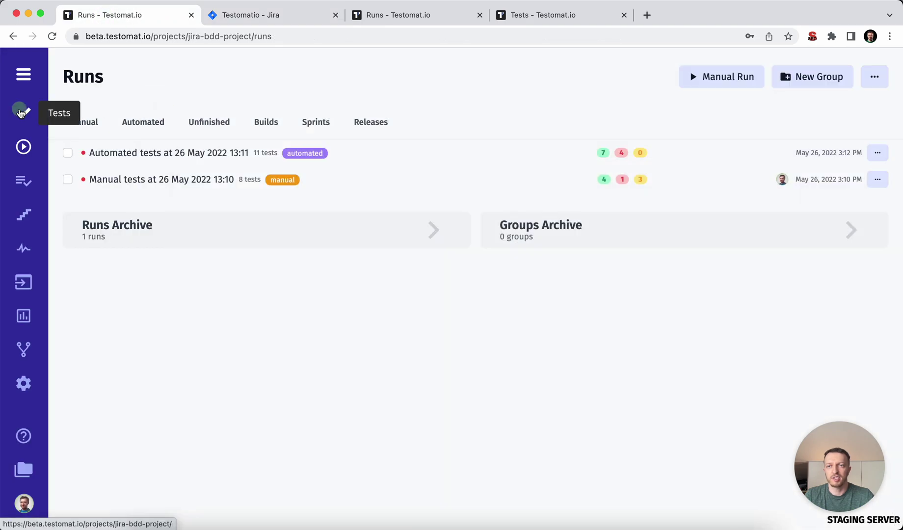
pyautogui.click(24, 112)
pyautogui.click(72, 186)
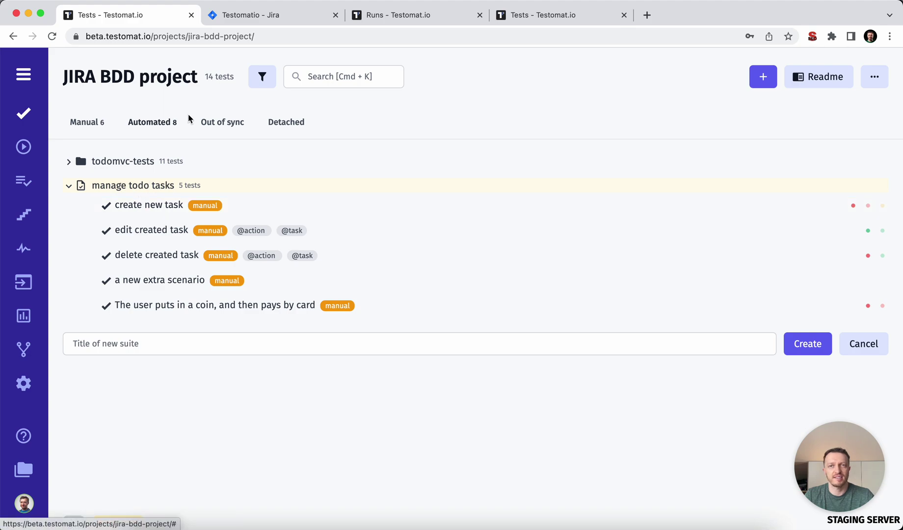
# Step: Switch back to Jira and open story JBDP-1 from the tests coverage overview
pyautogui.click(255, 15)
pyautogui.click(176, 181)
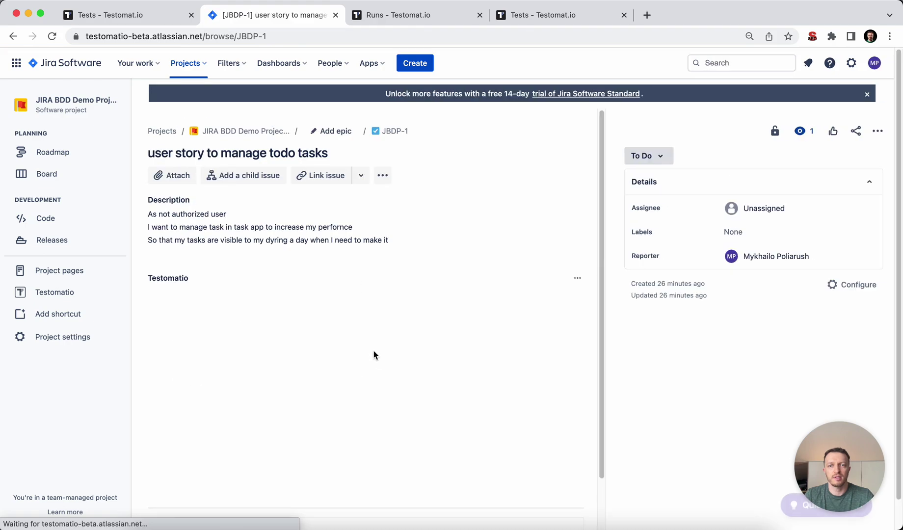